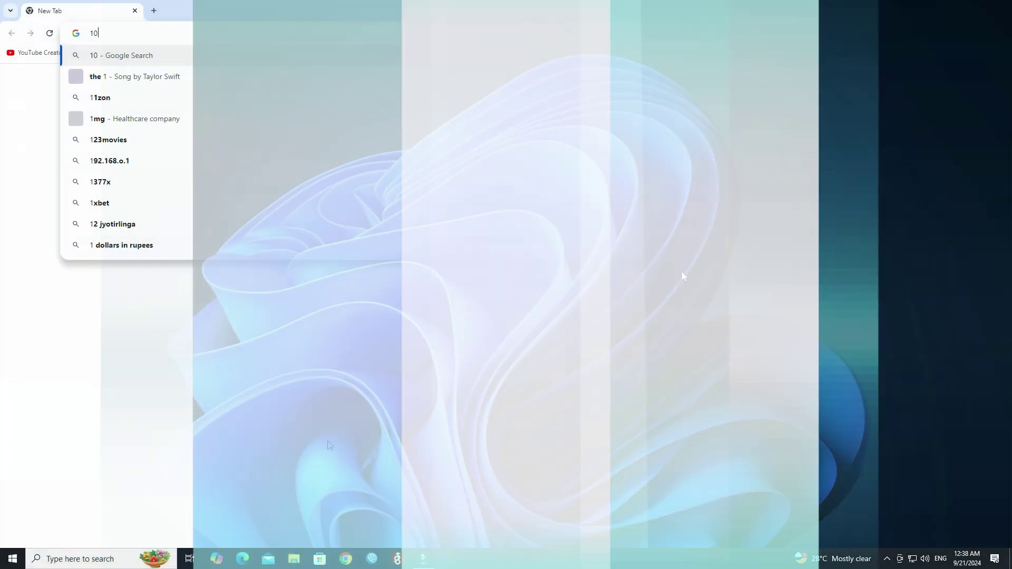
Open the firewall's web interface at 10.110.1.1, continuing past the insecure-connection warnings to the login page
text(.110.1.1)
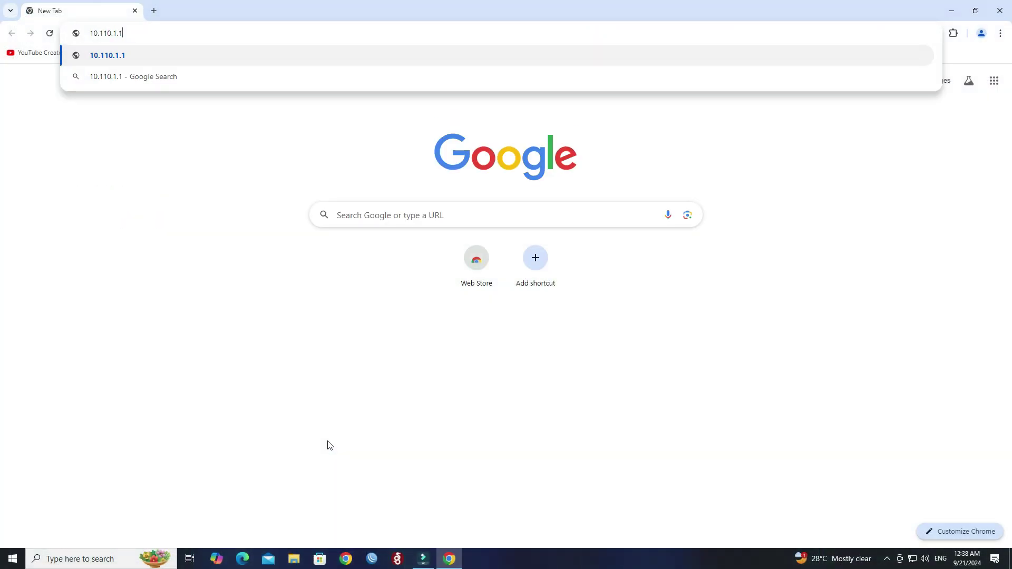
key(Return)
click(377, 261)
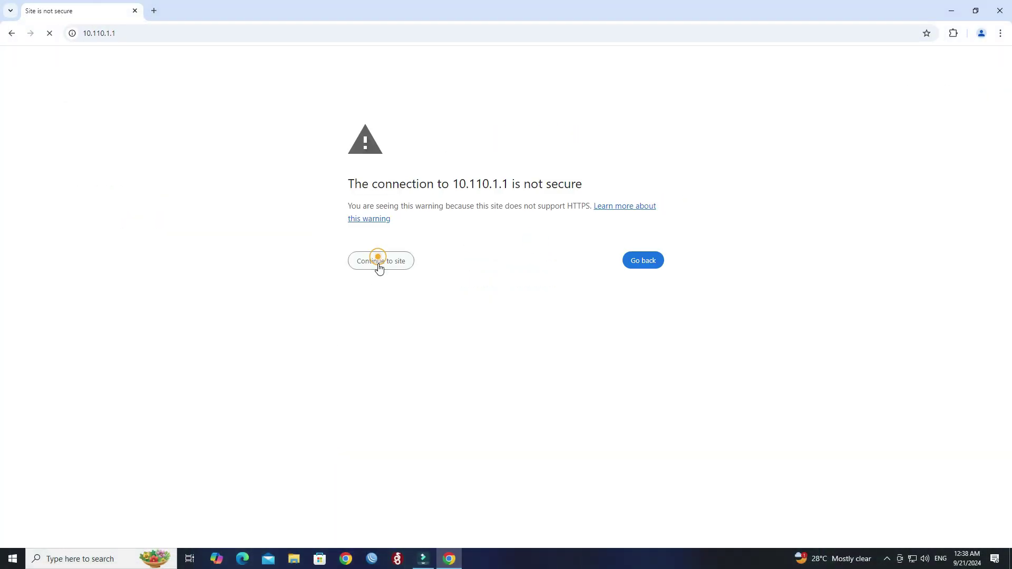
click(380, 280)
click(375, 361)
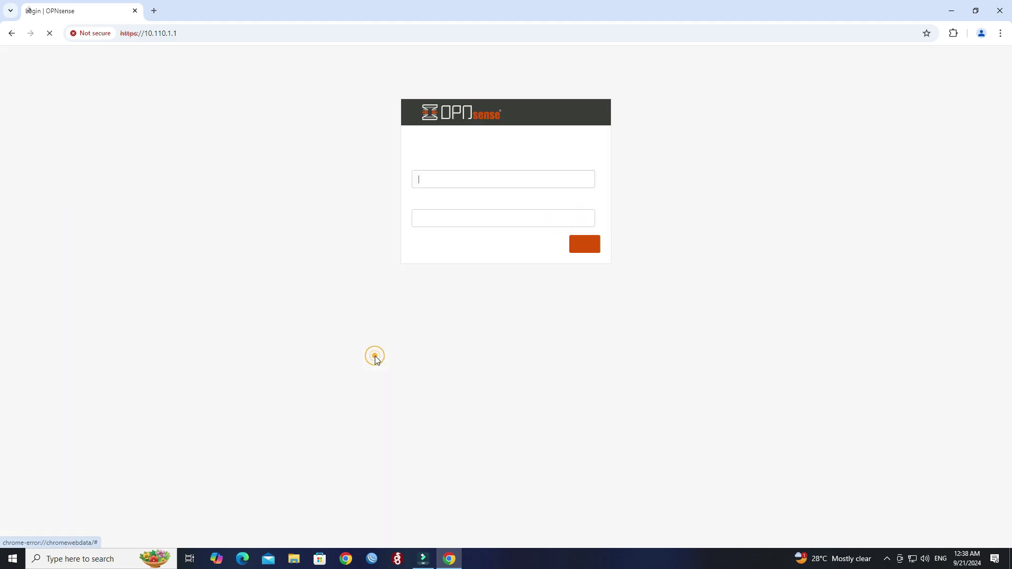
Log in to OPNsense as root with the account password
text(ro)
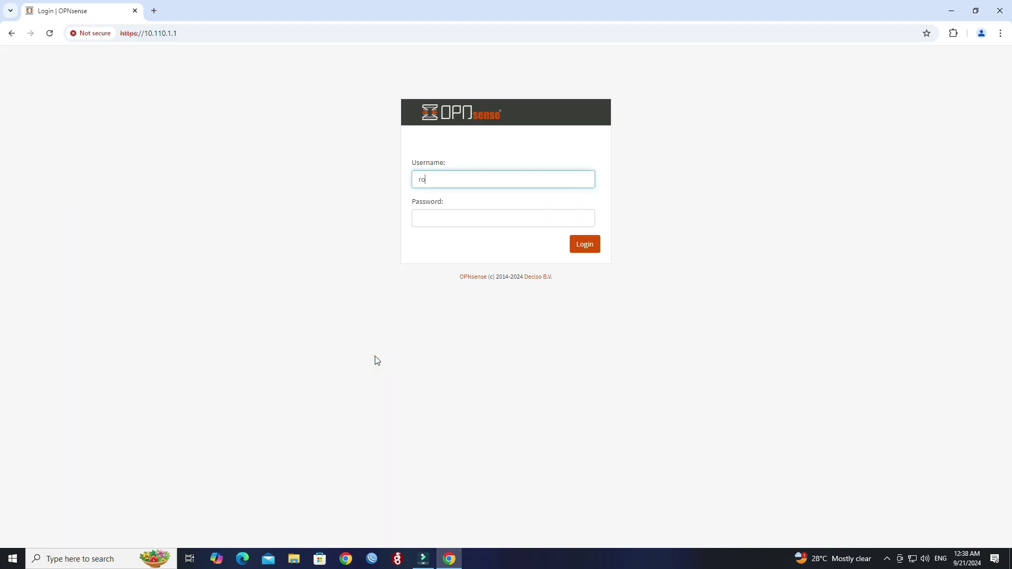
text(ot)
key(Tab)
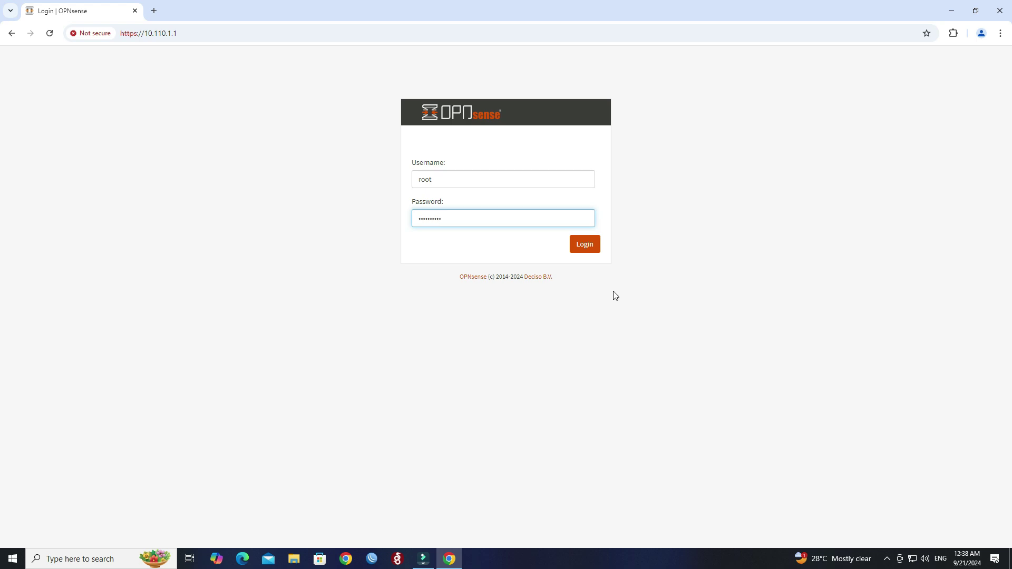
click(586, 247)
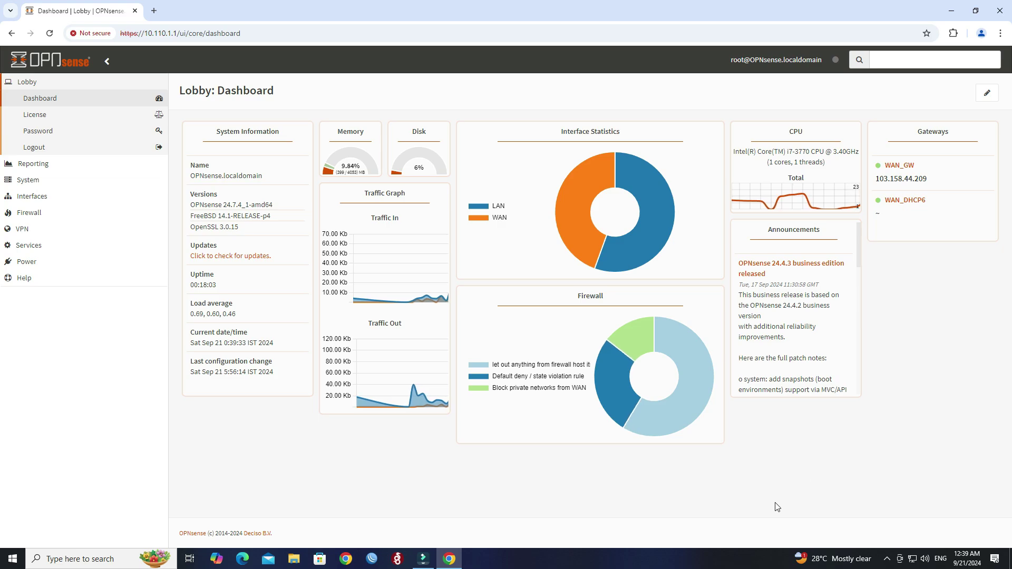
Open the WireGuard VPN instances and start adding a new instance
click(37, 229)
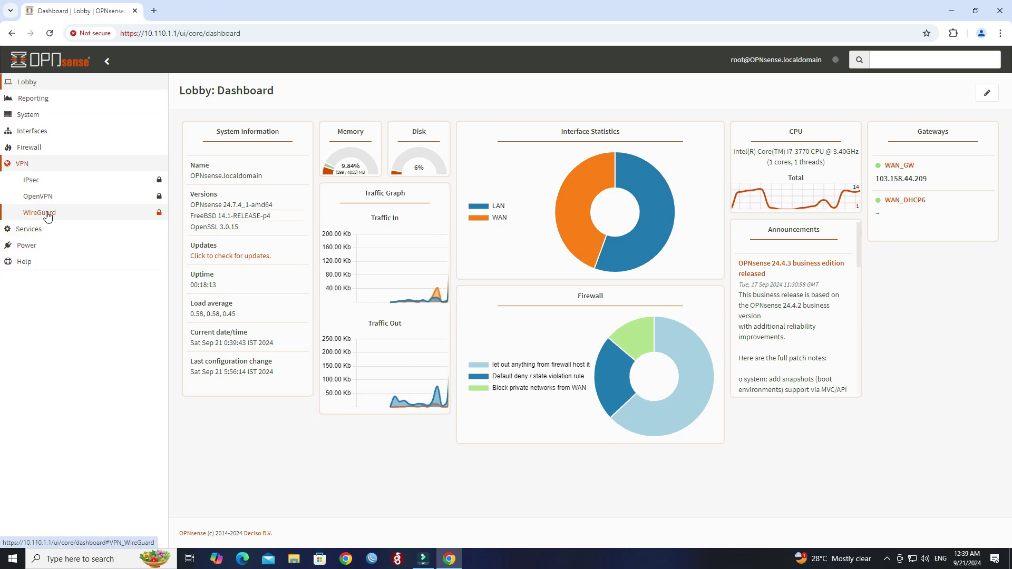
click(46, 214)
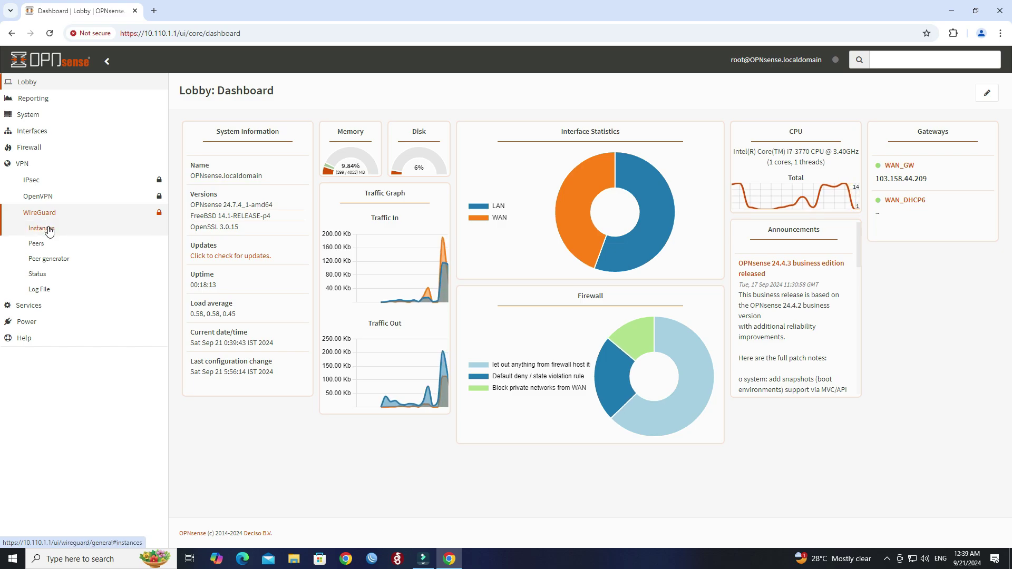
click(49, 229)
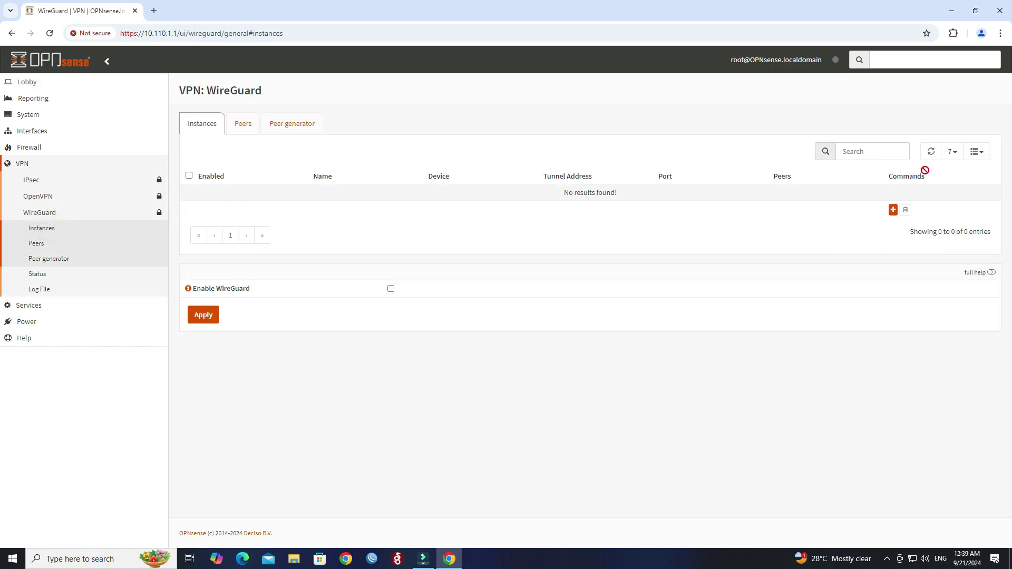
click(894, 210)
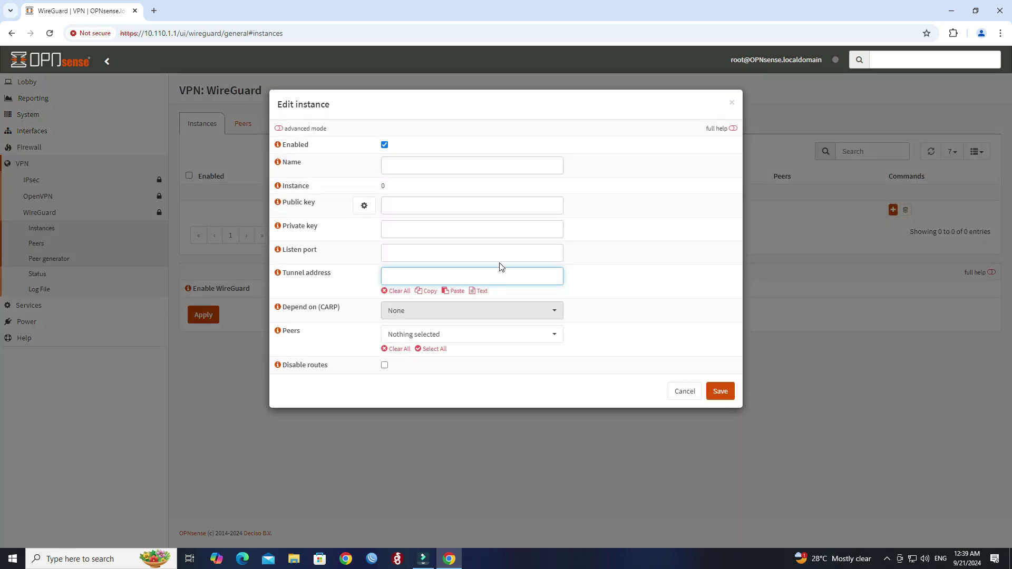
Name the new instance Wireguardhome and generate a new keypair for it
click(426, 166)
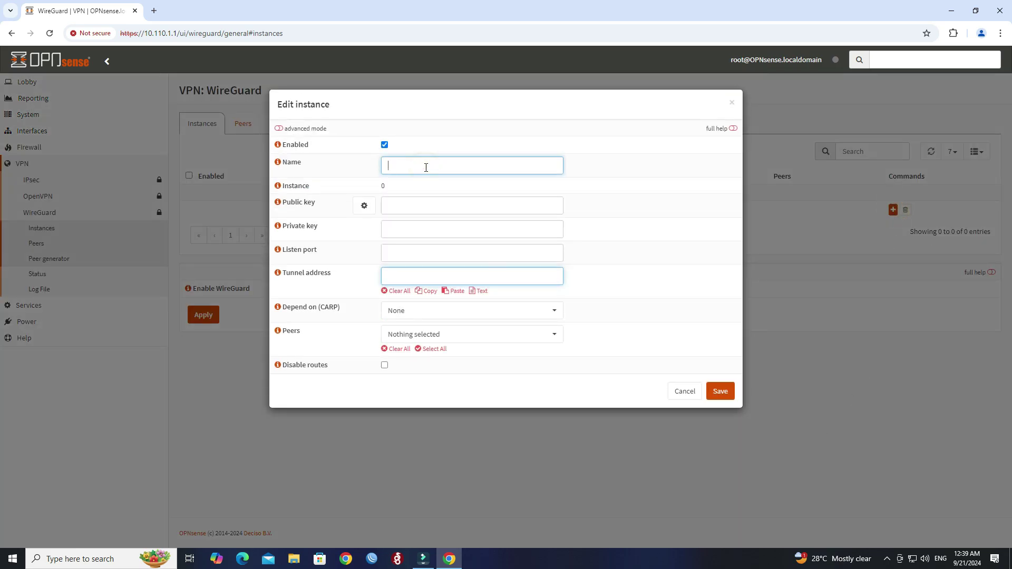
text(Wireguardhome)
double_click(468, 163)
click(494, 167)
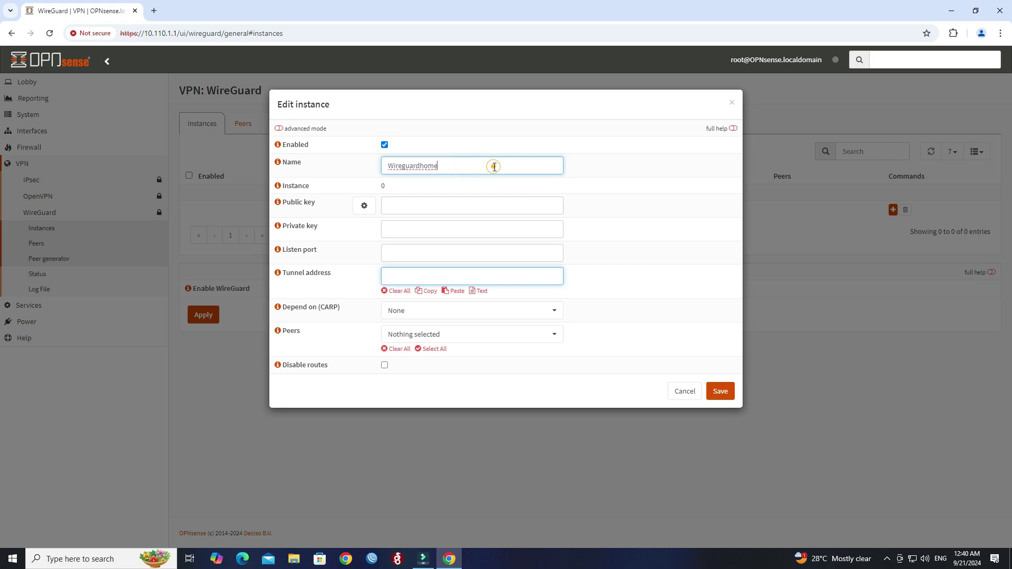
click(365, 207)
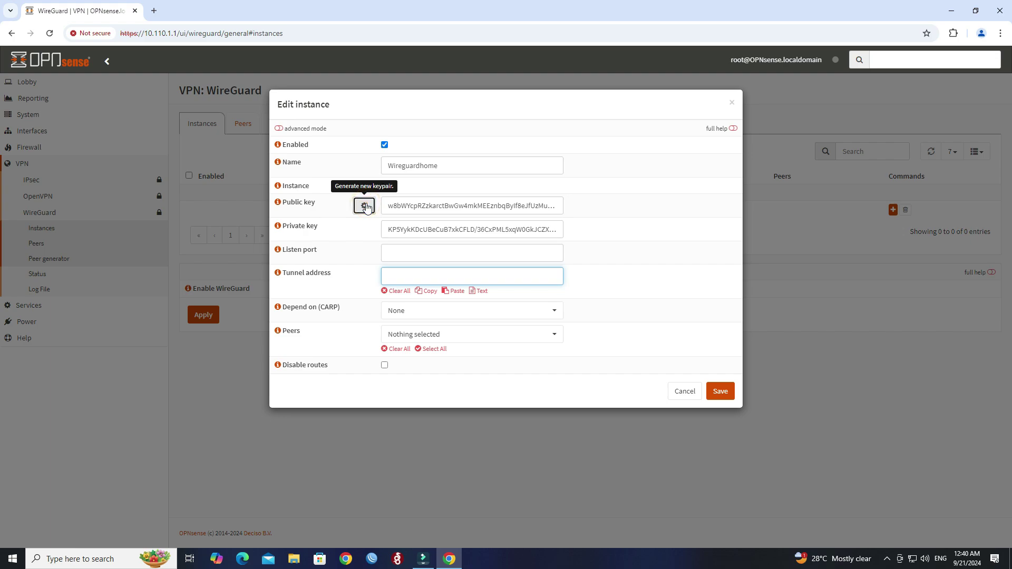
Set the instance's listen port to 51820 and tunnel address to 10.0.0.1/24, and save it
click(459, 249)
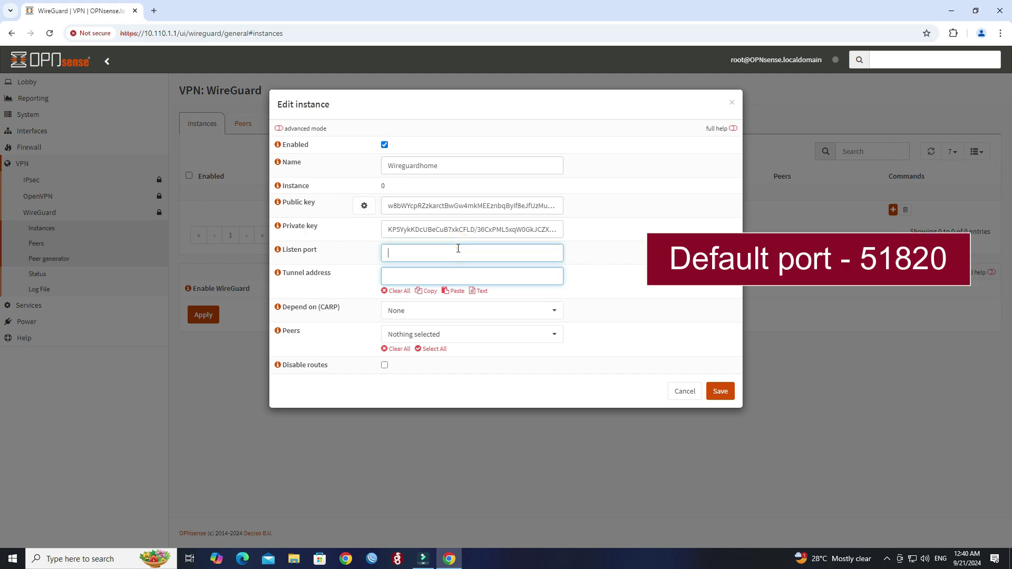
text(51820)
double_click(452, 250)
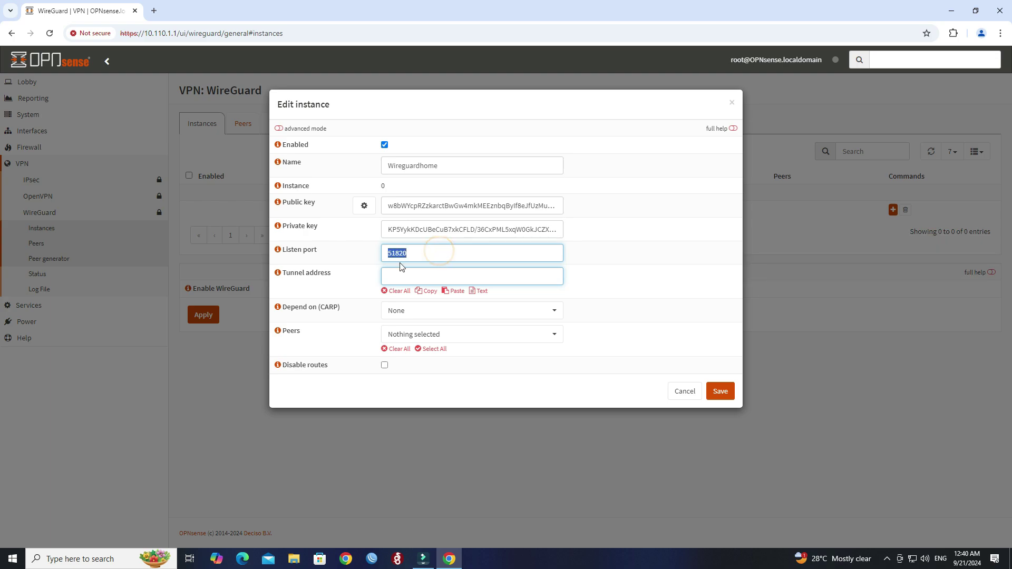
click(401, 275)
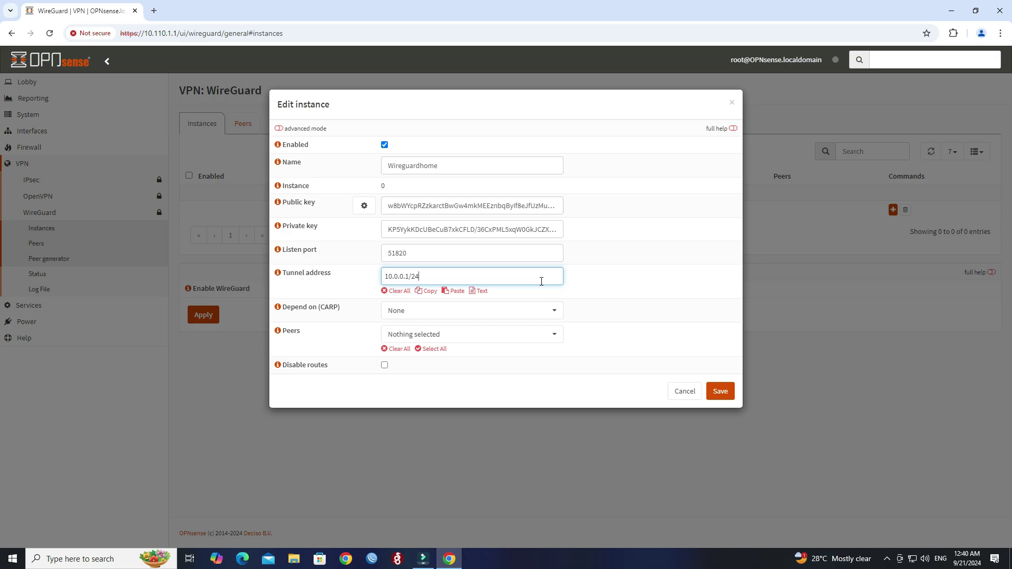
click(719, 391)
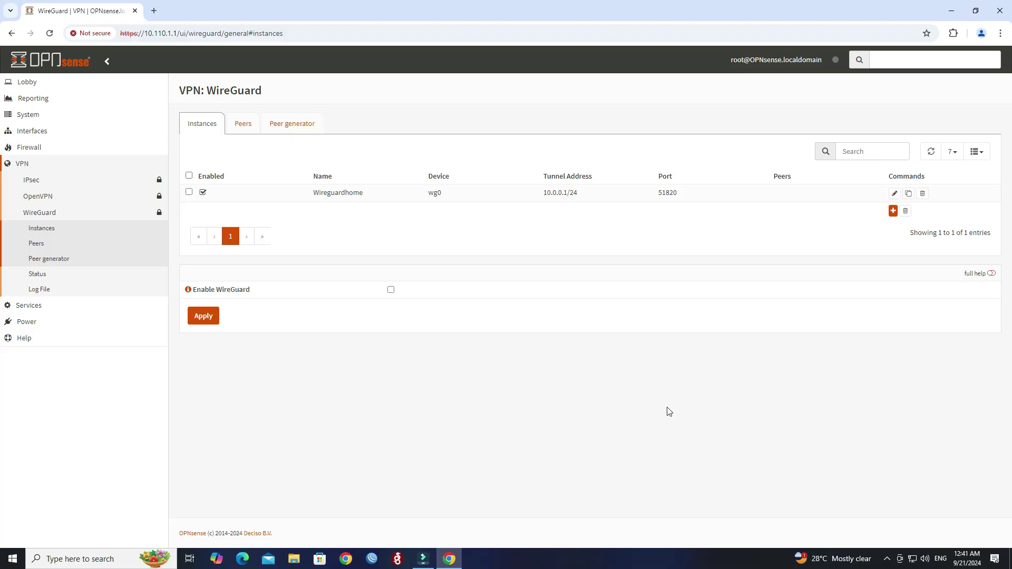
Add a new WireGuard peer and name it MYPC
click(245, 127)
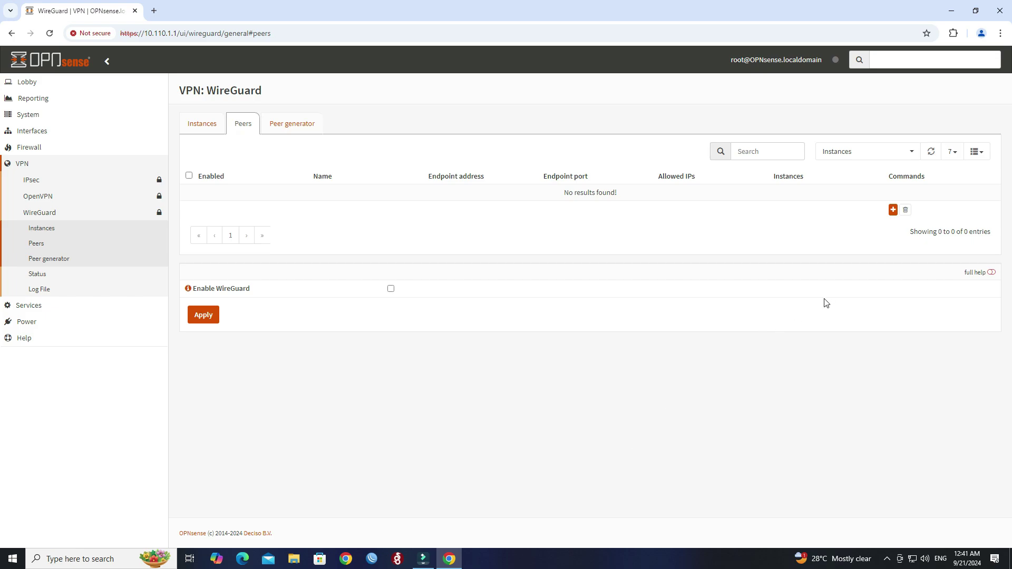
click(893, 210)
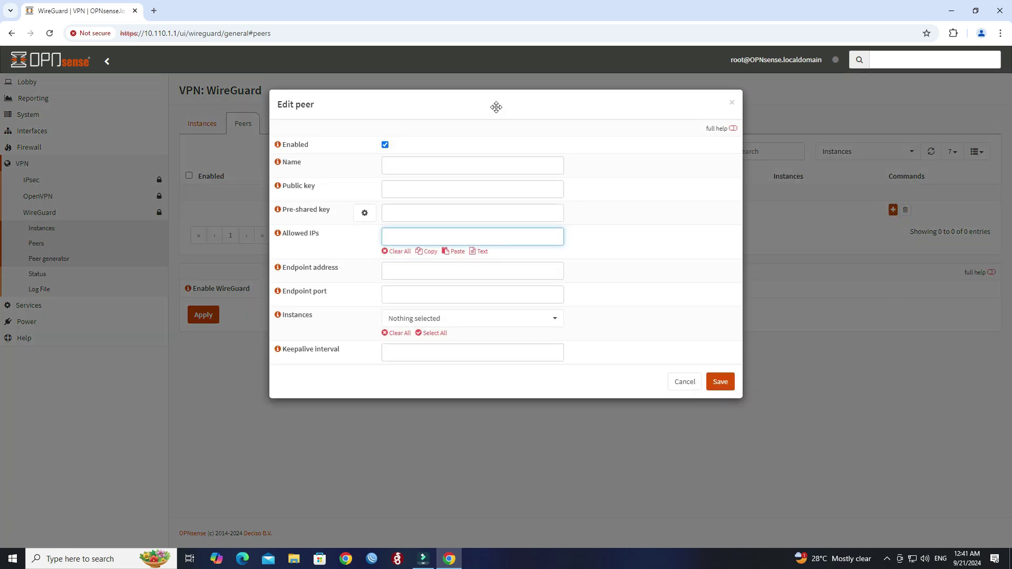
click(430, 215)
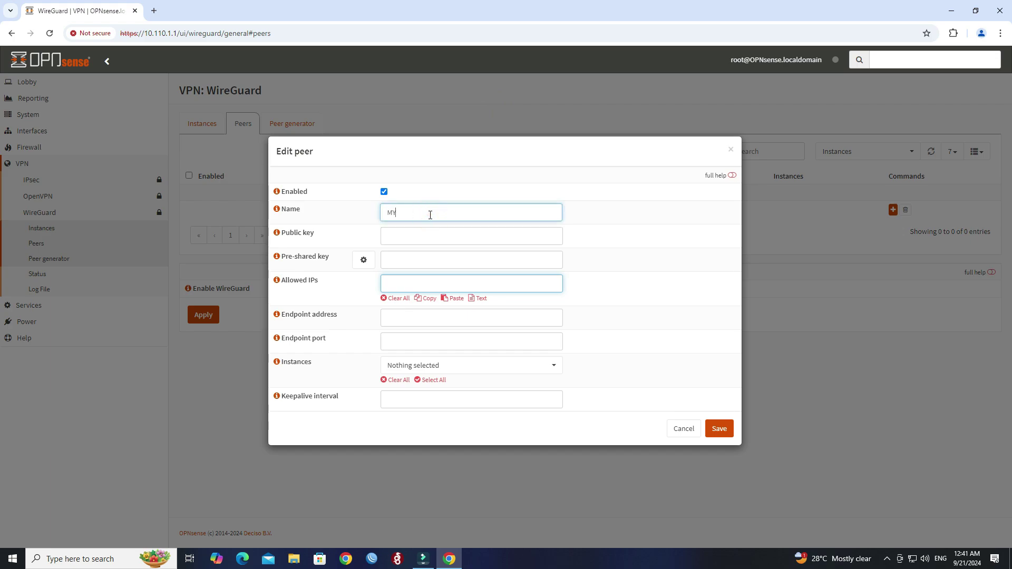
text(MYPC)
double_click(430, 215)
click(406, 232)
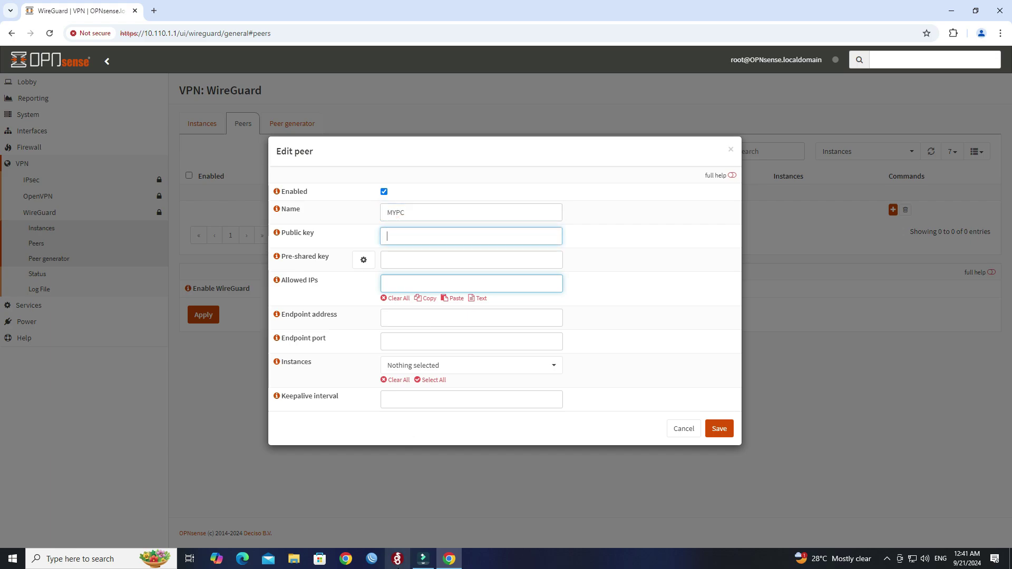
Switch to the WireGuard desktop client, minimize the browser, and add an empty tunnel named WG1
click(397, 559)
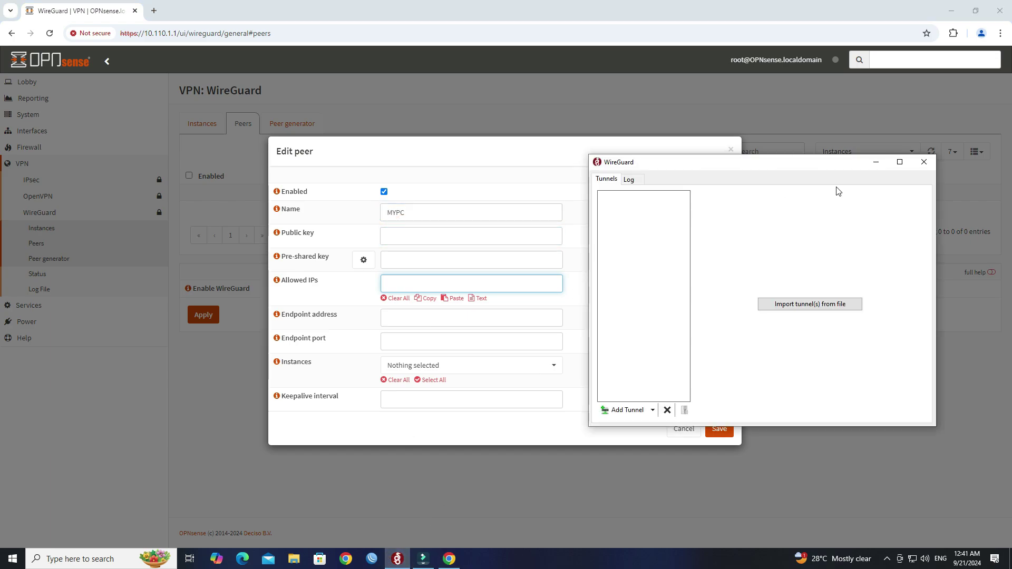
click(951, 11)
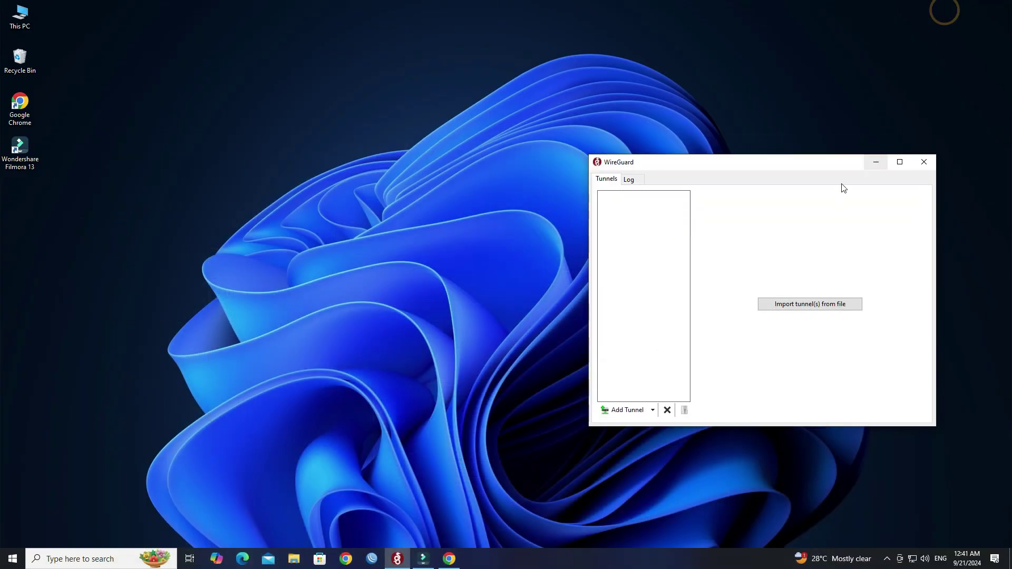
drag(758, 162, 509, 101)
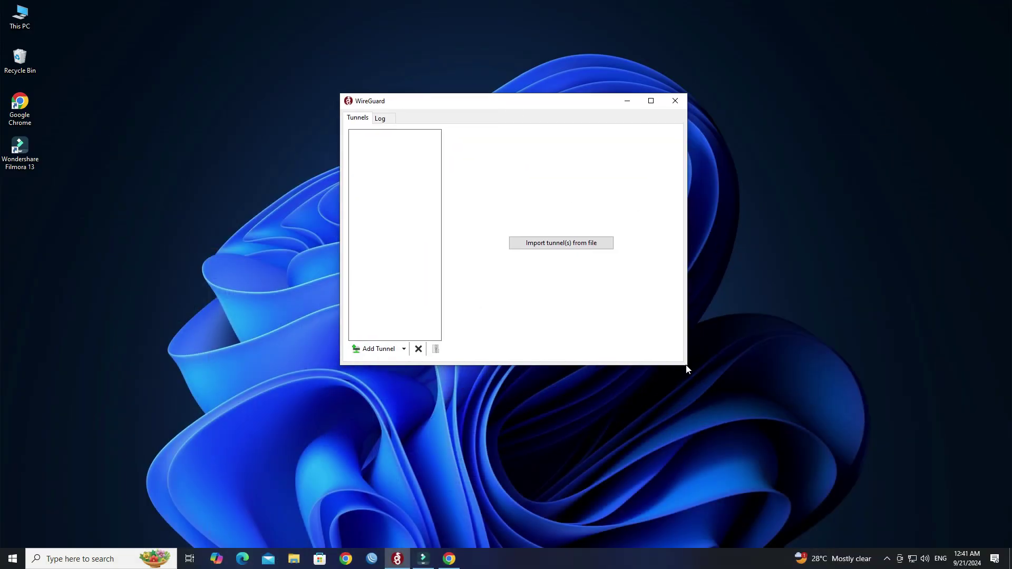
click(404, 349)
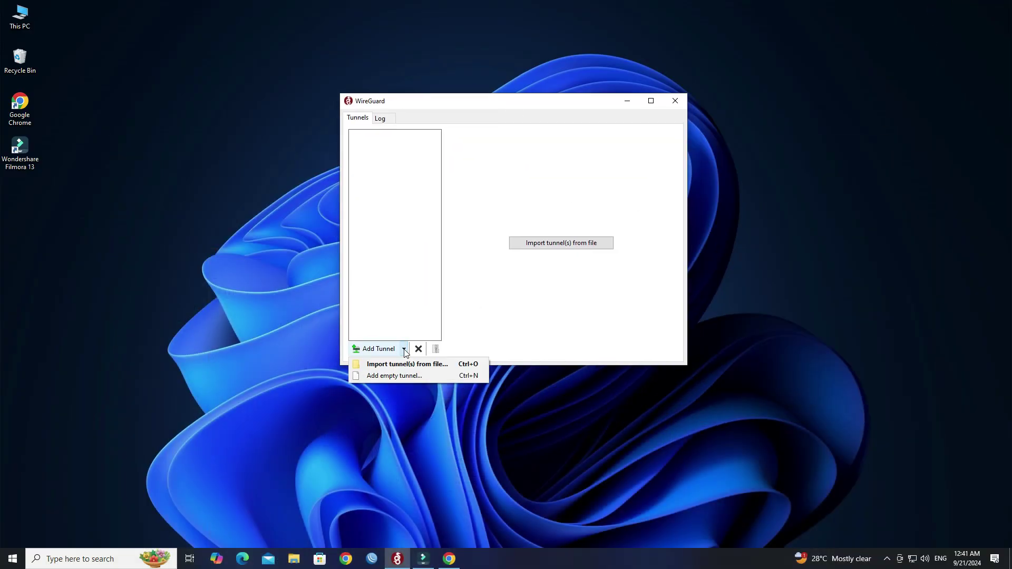
click(407, 377)
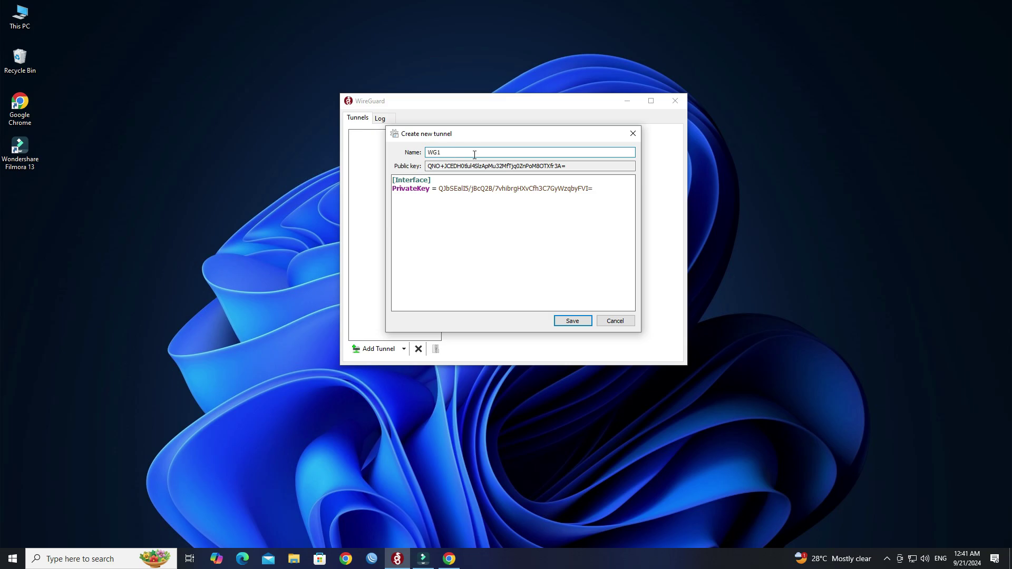
Copy the WG1 tunnel's public key and paste it as the MYPC peer's public key in OPNsense in Chrome
drag(572, 166, 430, 165)
key(ctrl+c)
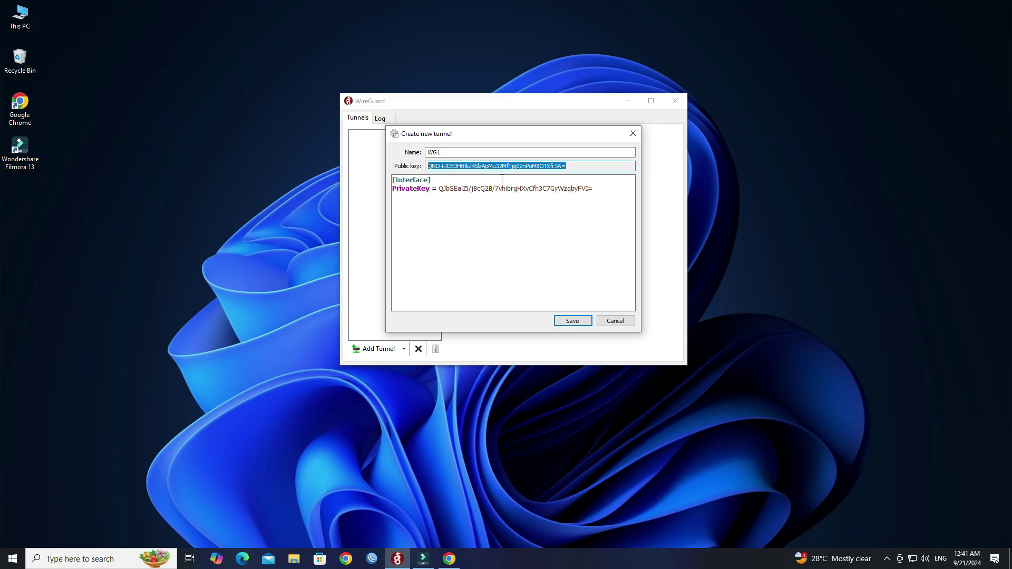
click(449, 559)
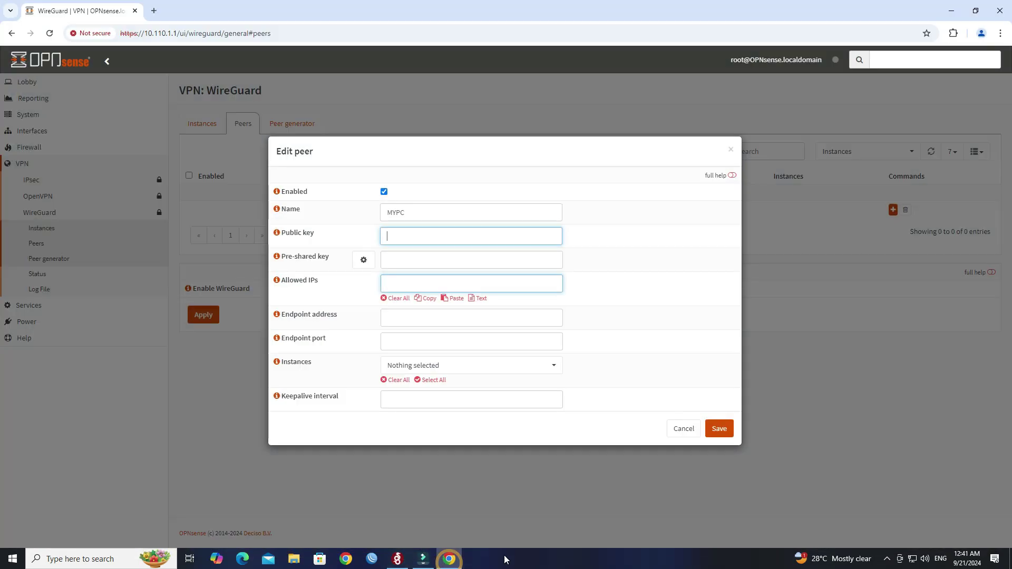
click(393, 238)
key(ctrl+v)
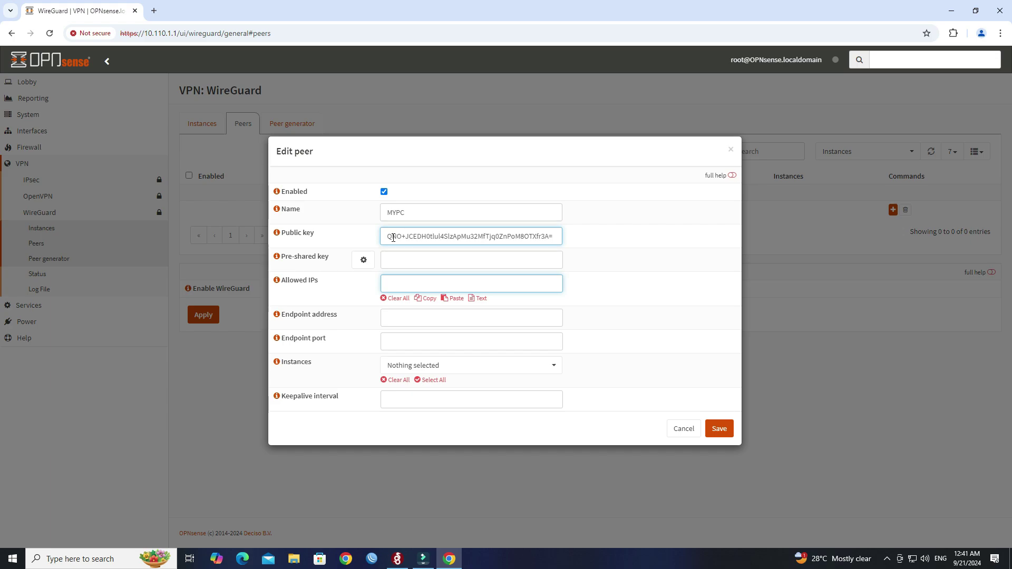
click(398, 285)
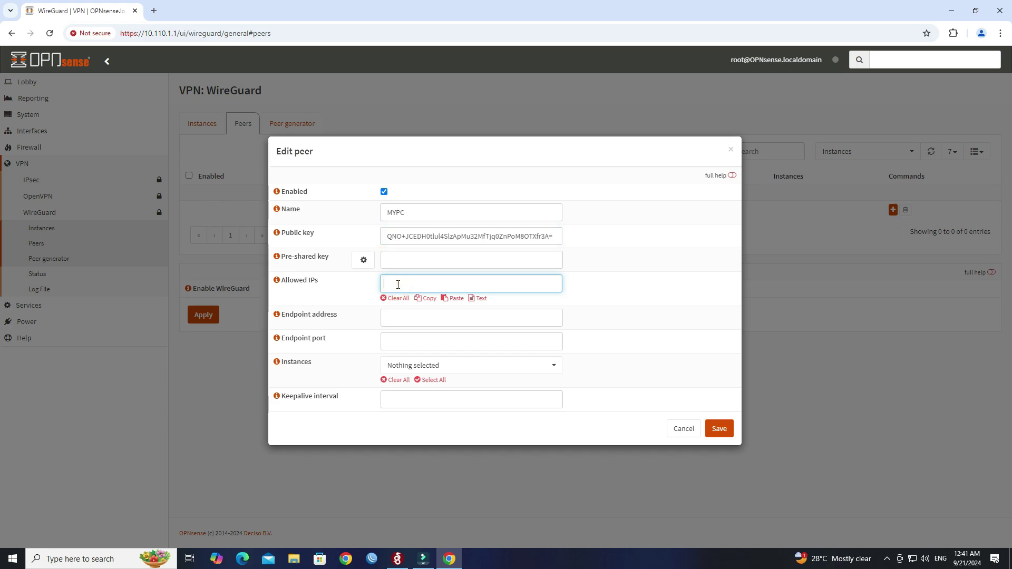
text(10.0.0.2/32)
click(431, 319)
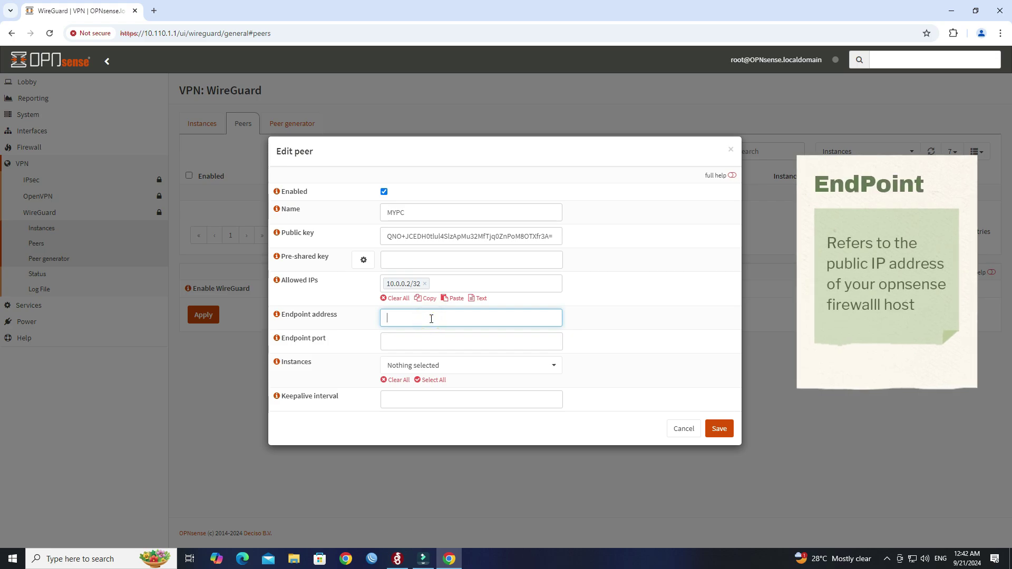
text(1)
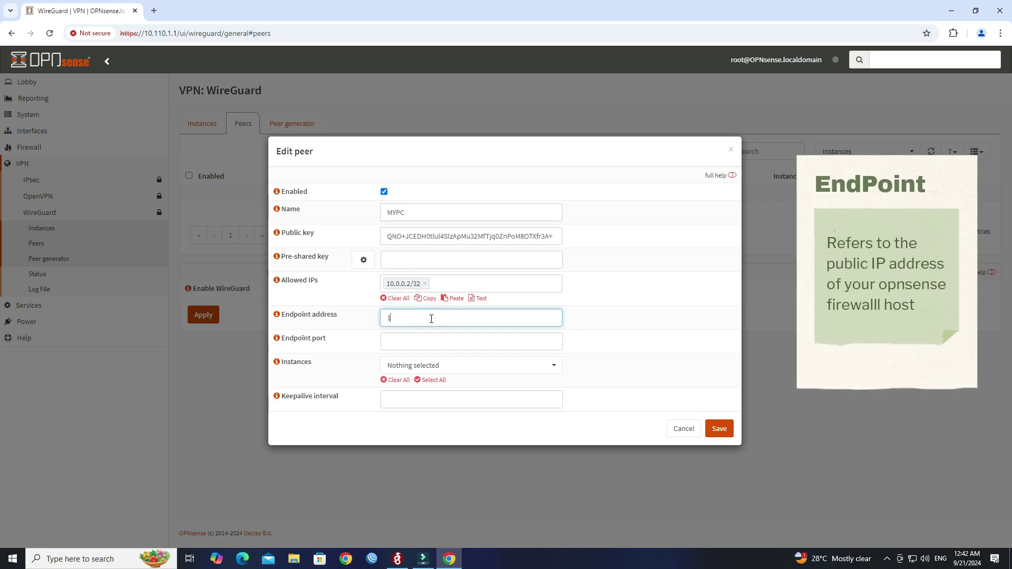
text(03.158.44.222)
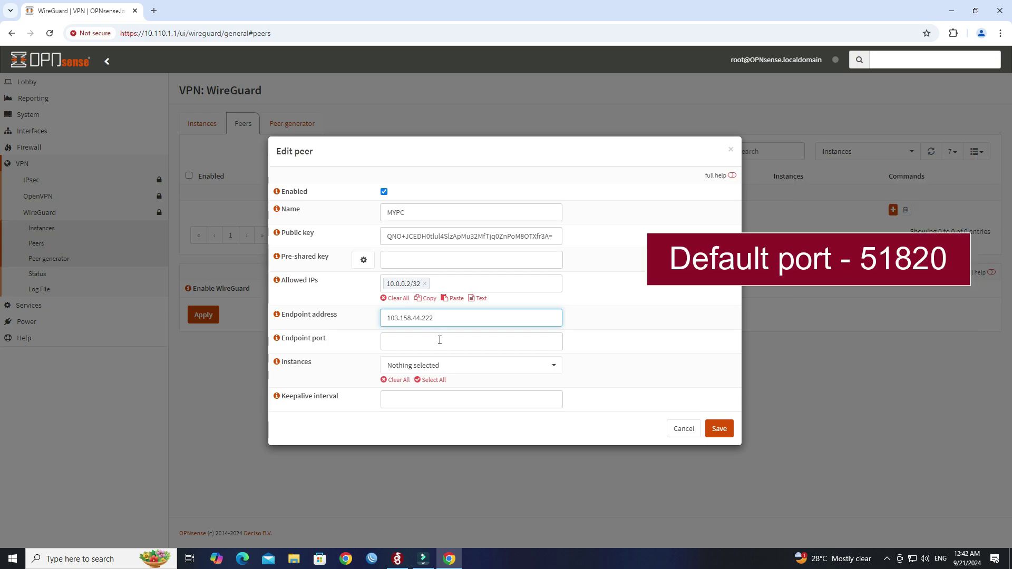
click(440, 340)
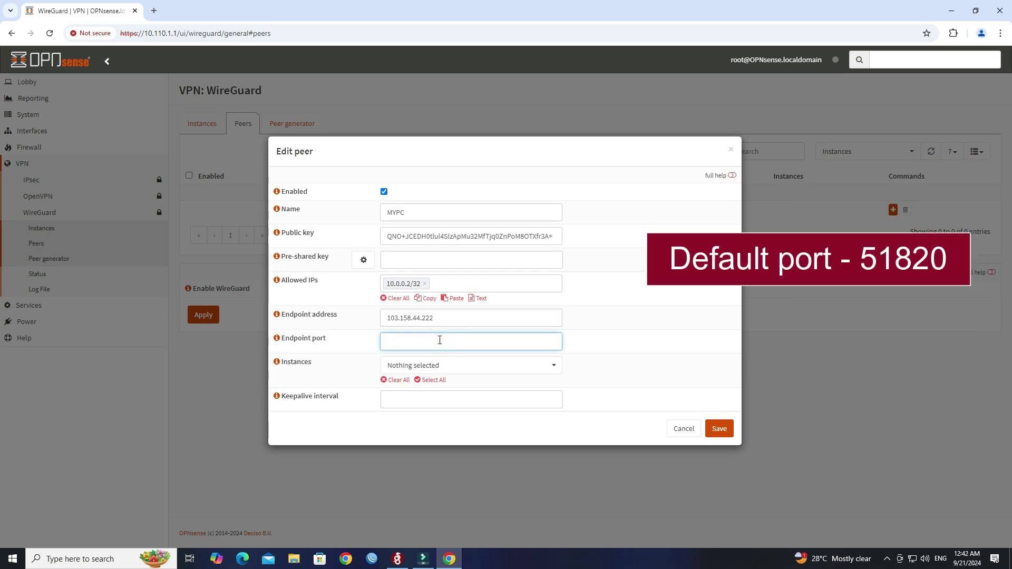
text(51820)
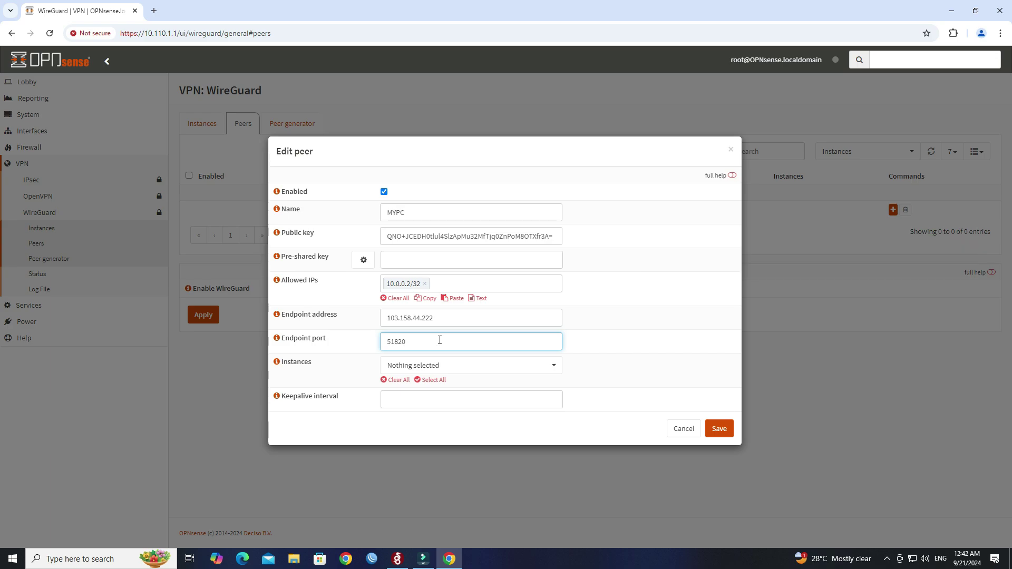
Link the MYPC peer to the Wireguardhome instance, set its keepalive interval to 25, and save the peer
click(471, 366)
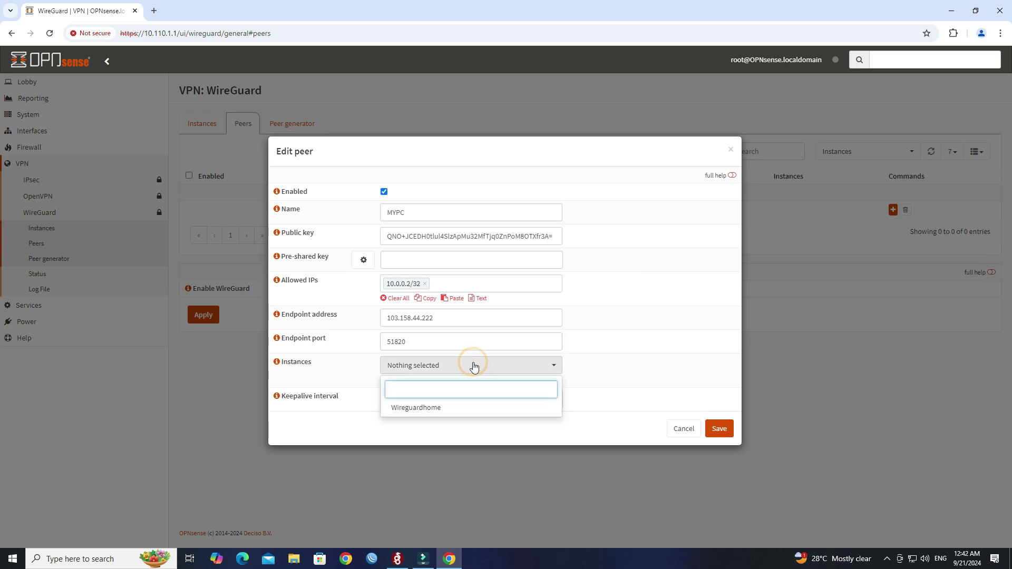
click(458, 412)
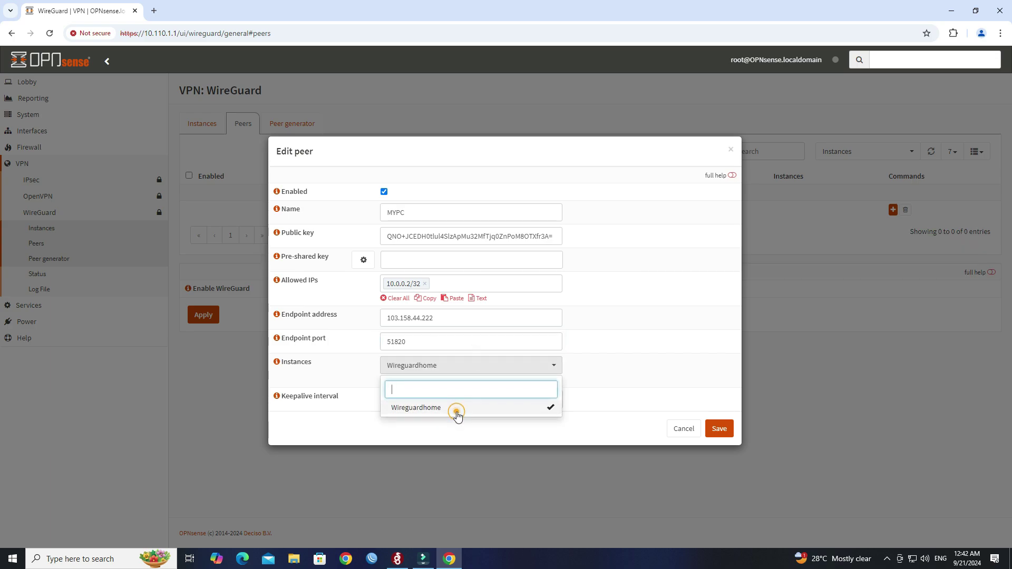
click(577, 385)
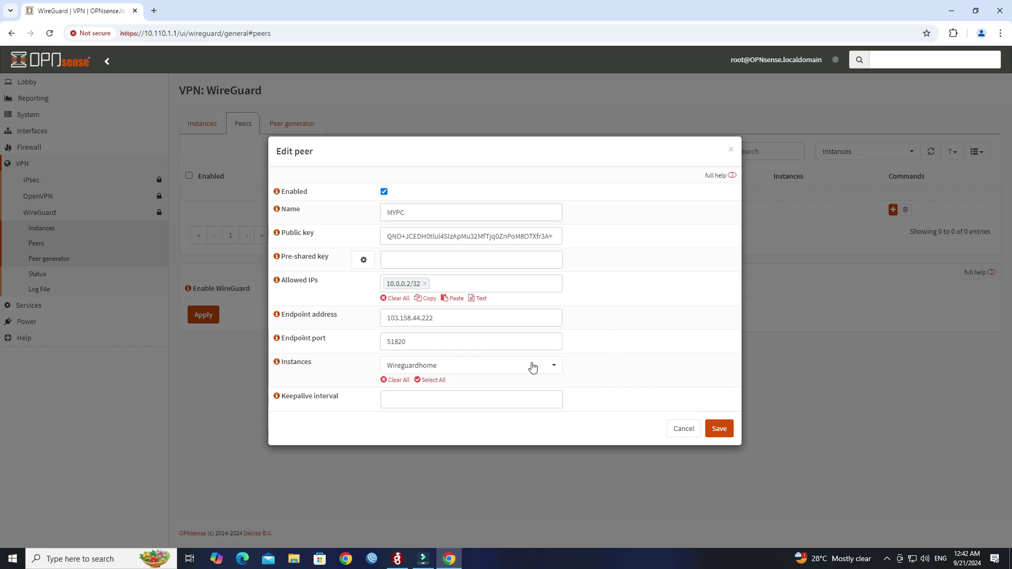
drag(338, 397, 282, 396)
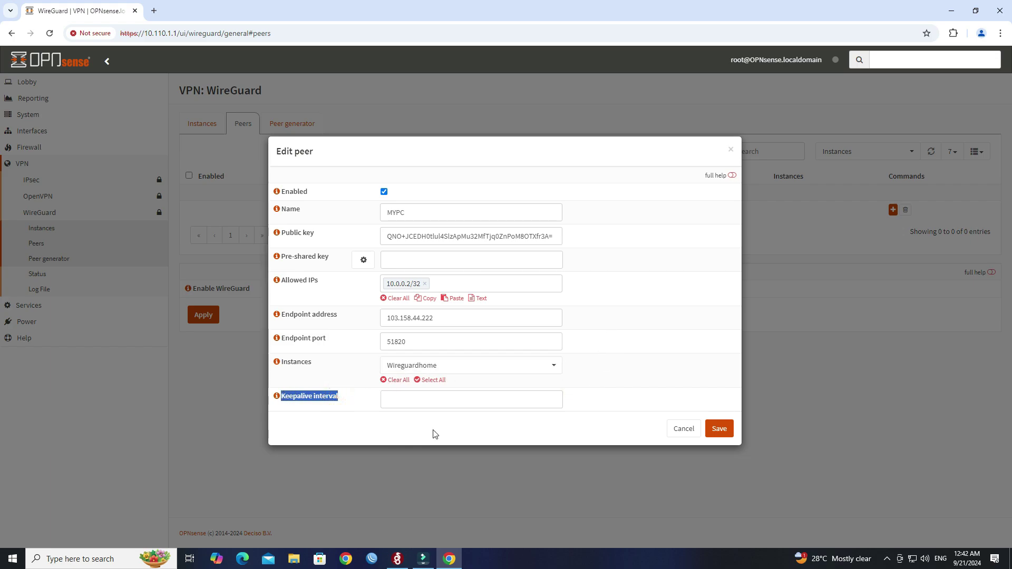
click(452, 402)
text(25)
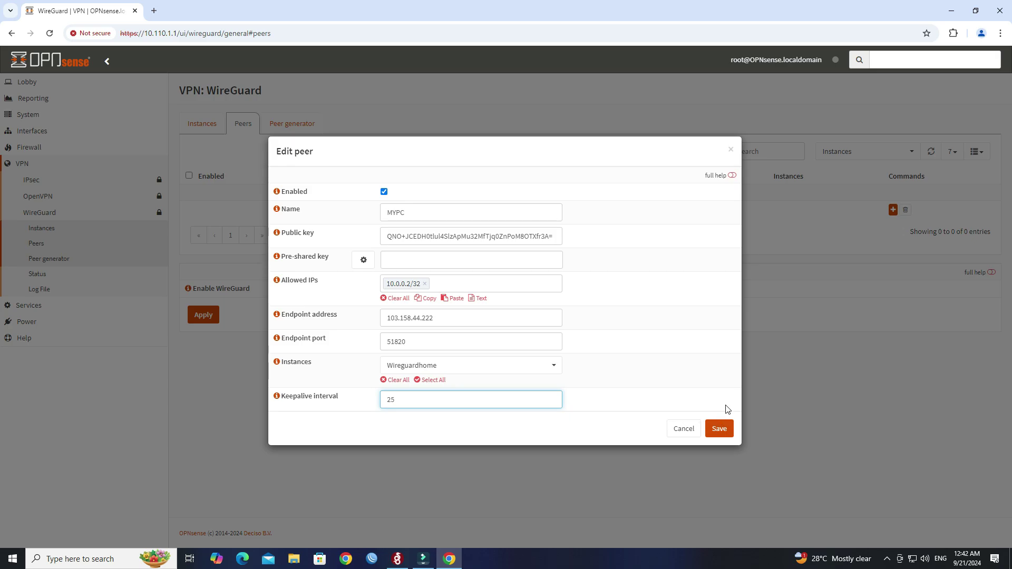
click(718, 427)
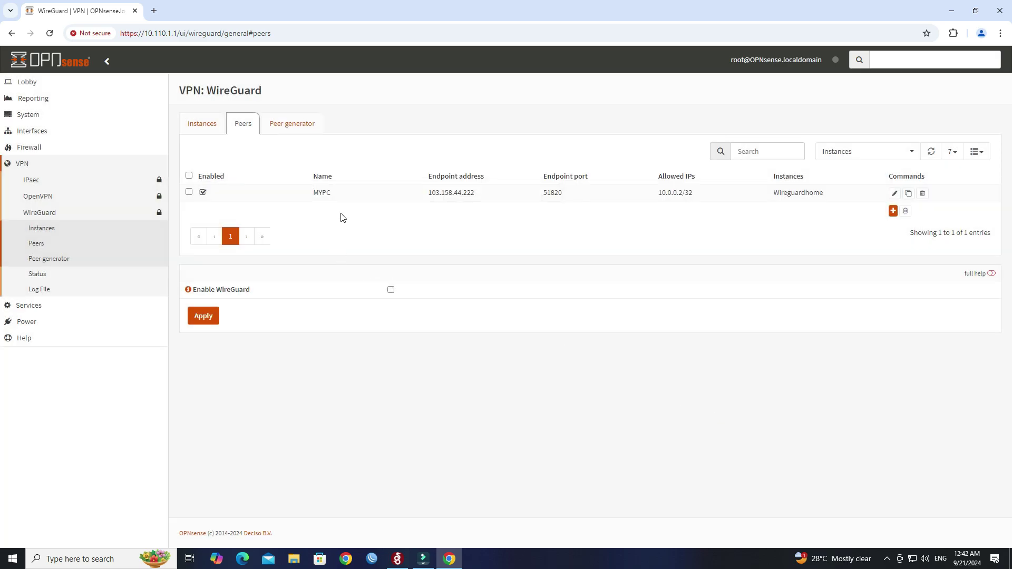
double_click(350, 195)
click(400, 235)
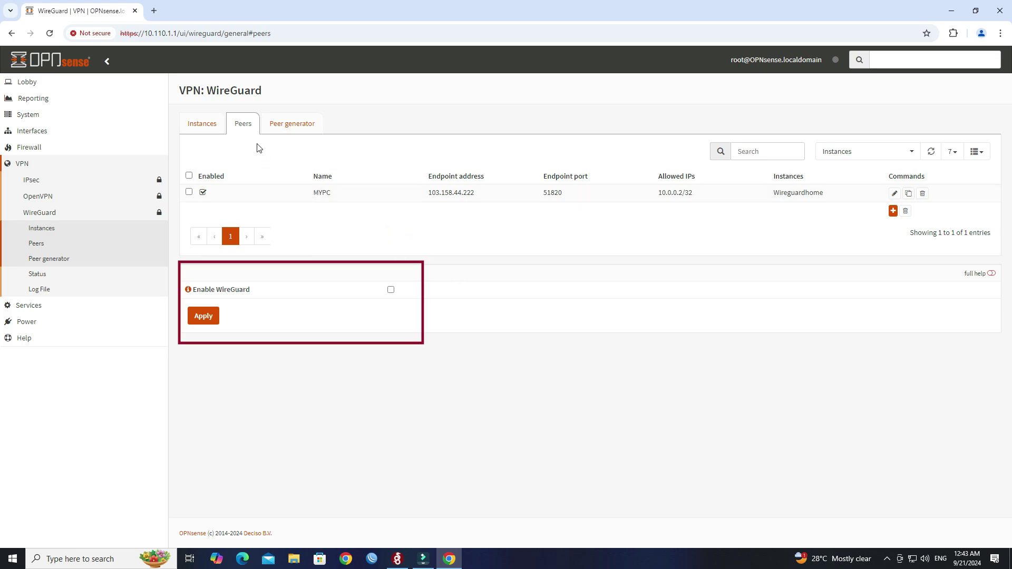
Enable WireGuard from the instances page and apply the change
click(218, 133)
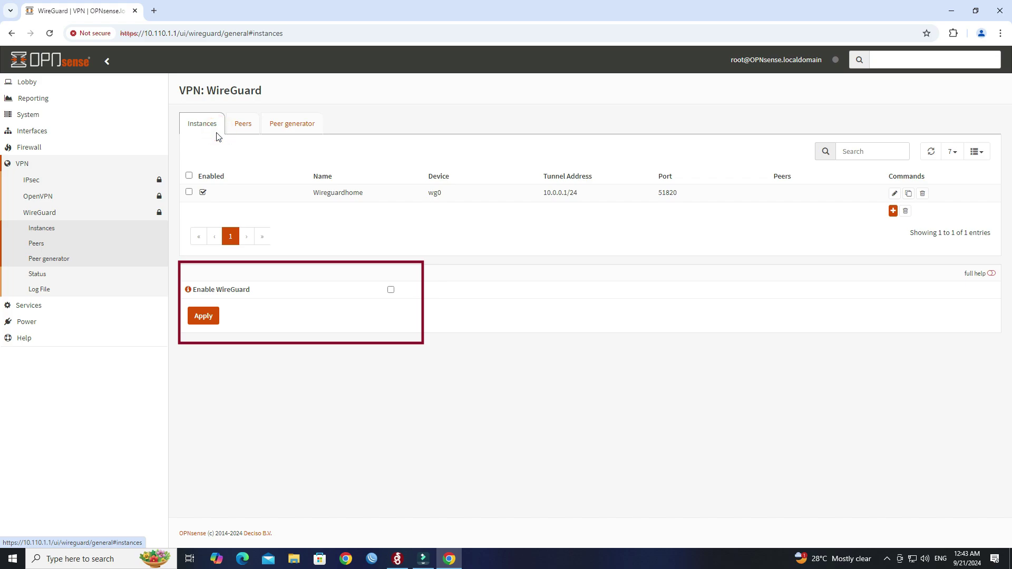
drag(267, 293, 190, 291)
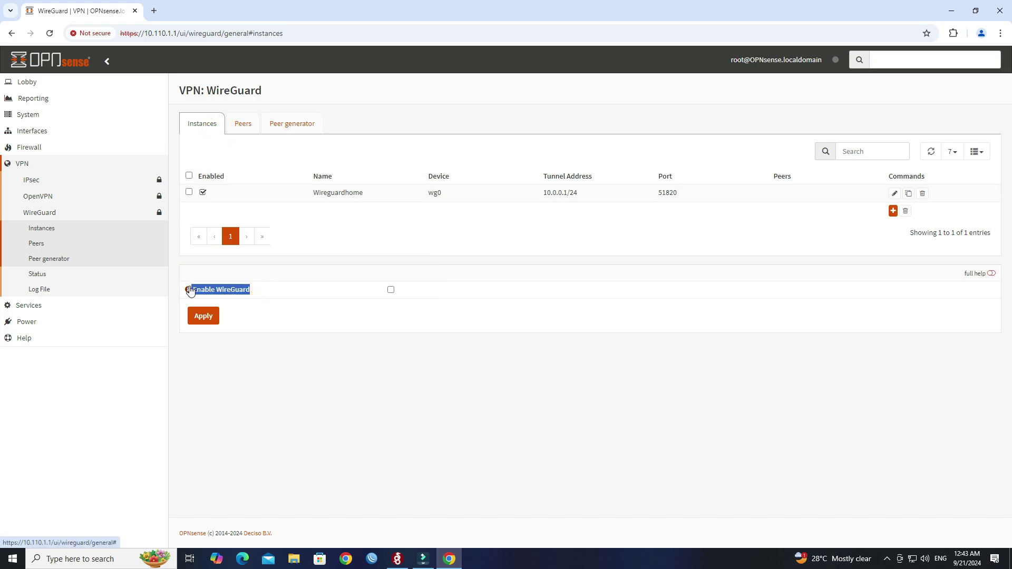
click(391, 290)
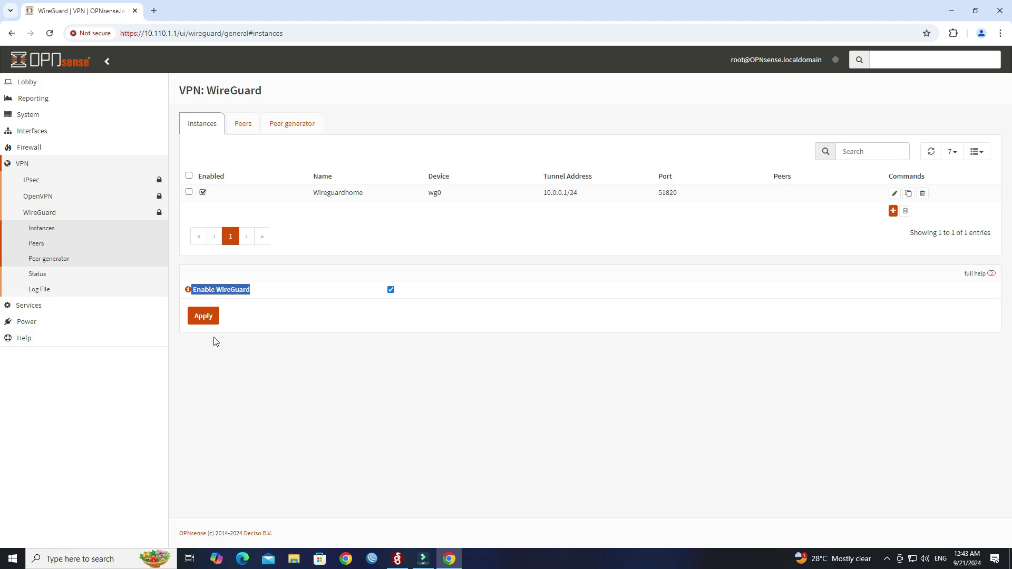
click(211, 316)
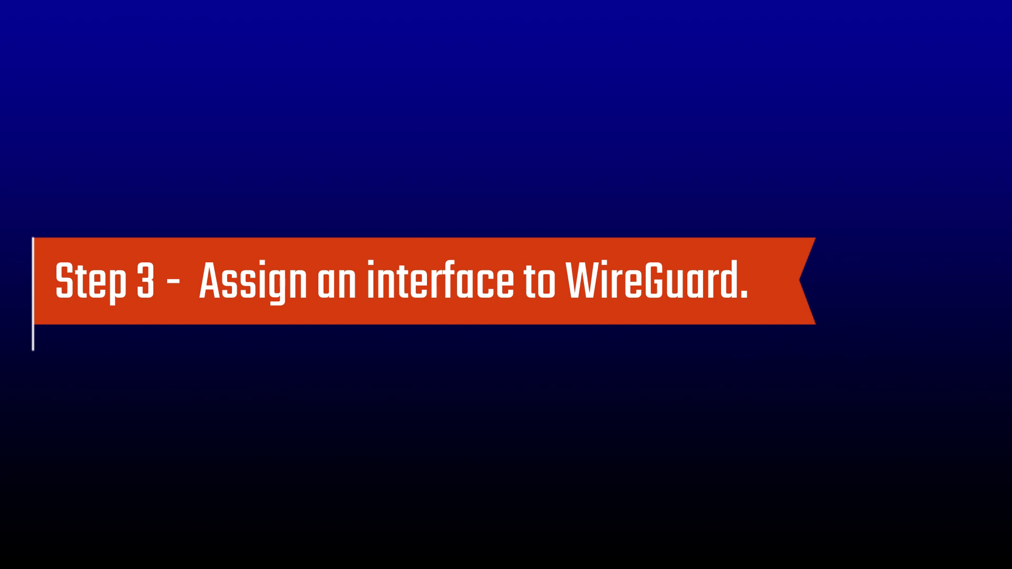
Assign the wg0 (WireGuard - Wireguardhome) device as a new interface and save the interface assignments
click(27, 164)
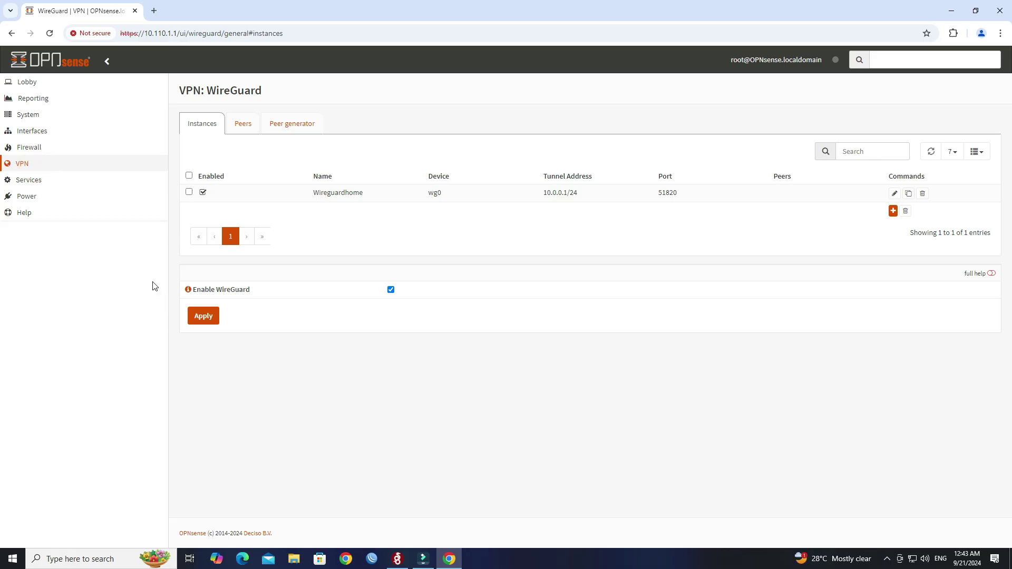
click(41, 132)
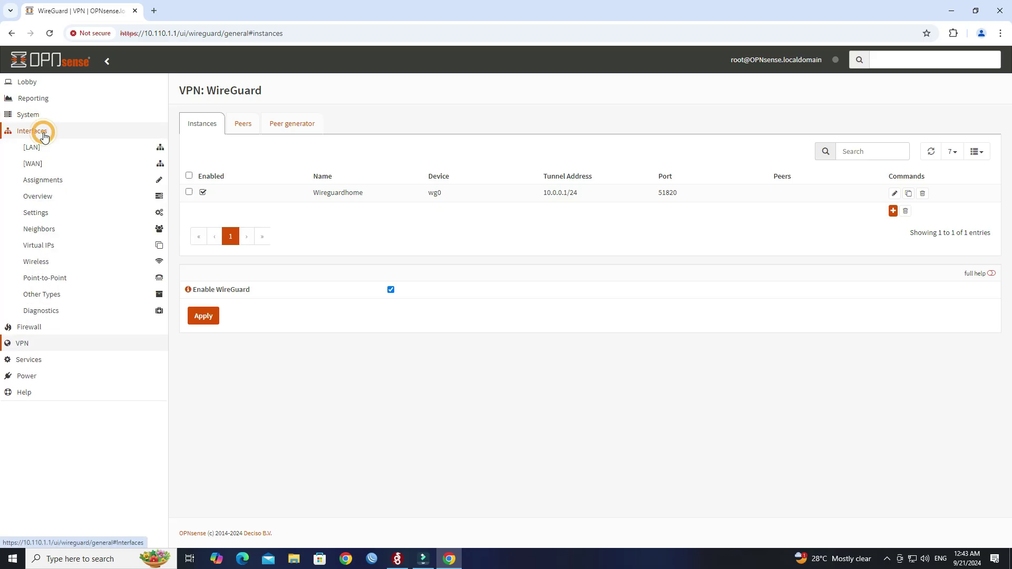
click(54, 184)
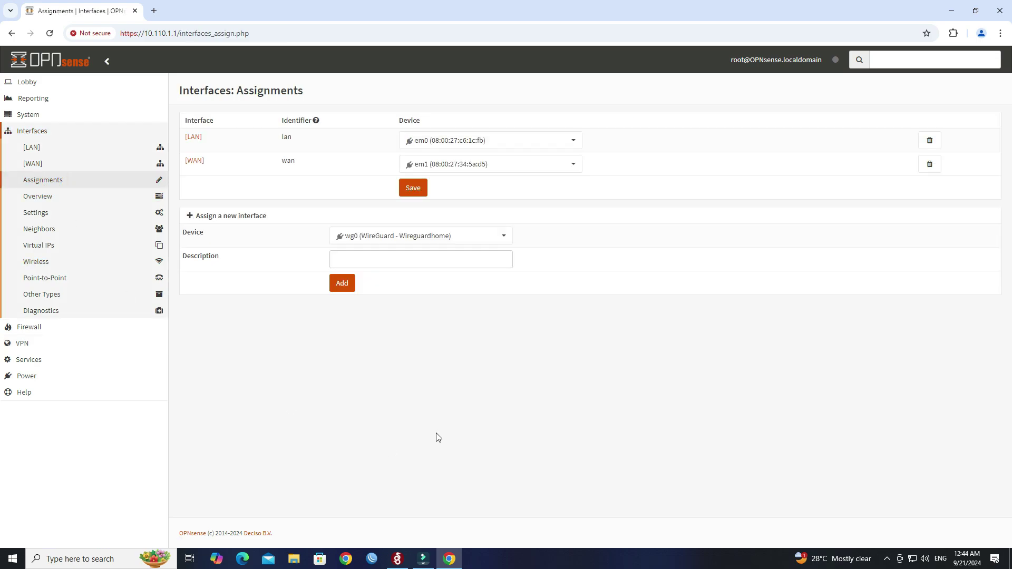
drag(197, 220, 273, 220)
click(273, 422)
click(419, 239)
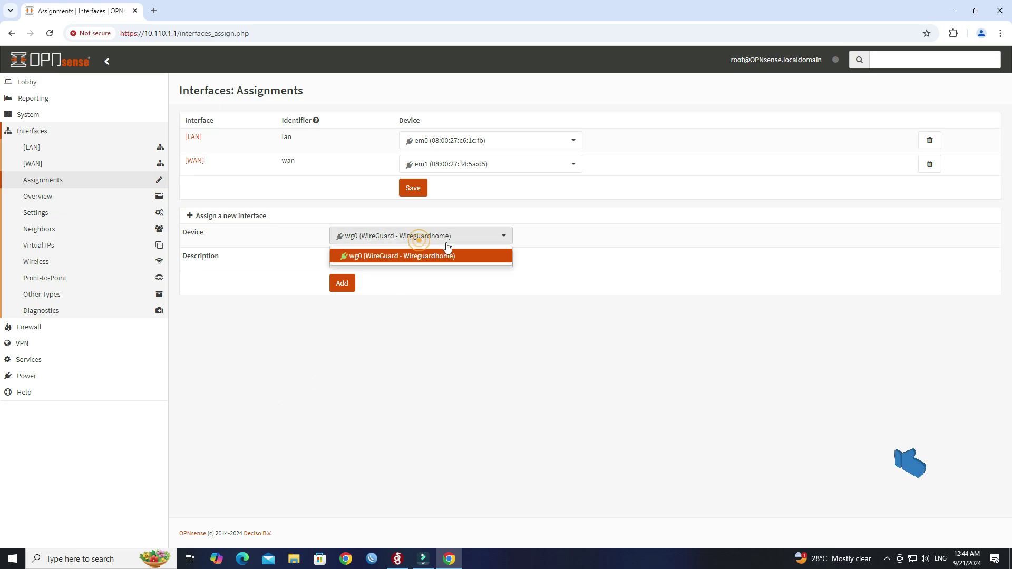
click(420, 256)
click(345, 286)
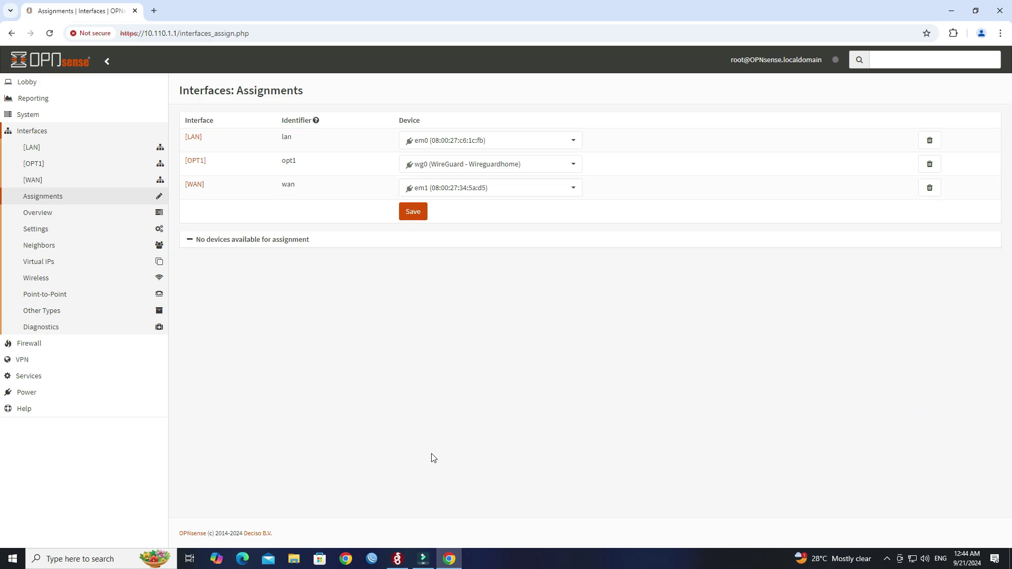
drag(224, 160, 186, 162)
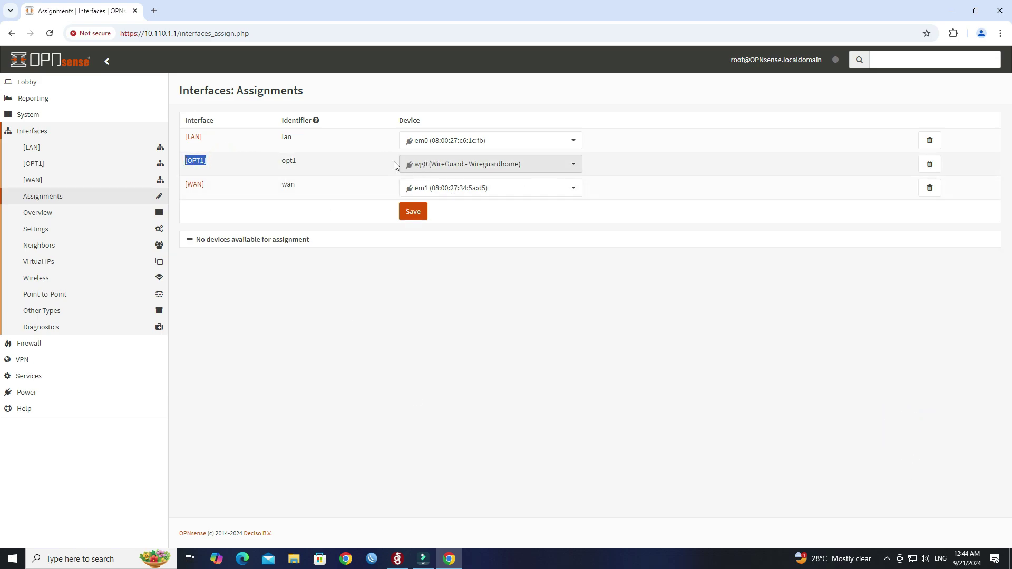
click(414, 214)
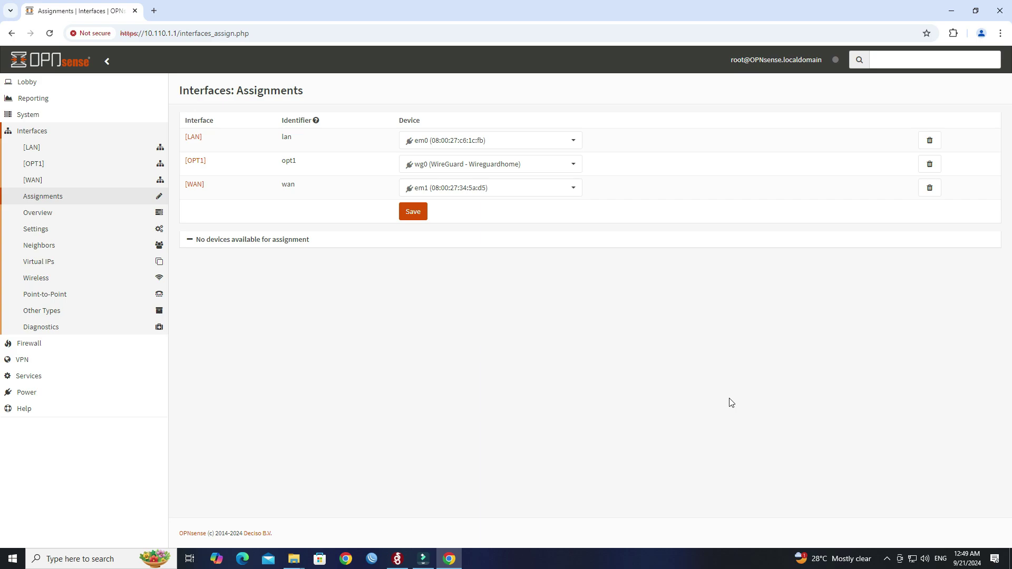
Enable the OPT1 interface, prevent its removal, and save its configuration
click(55, 170)
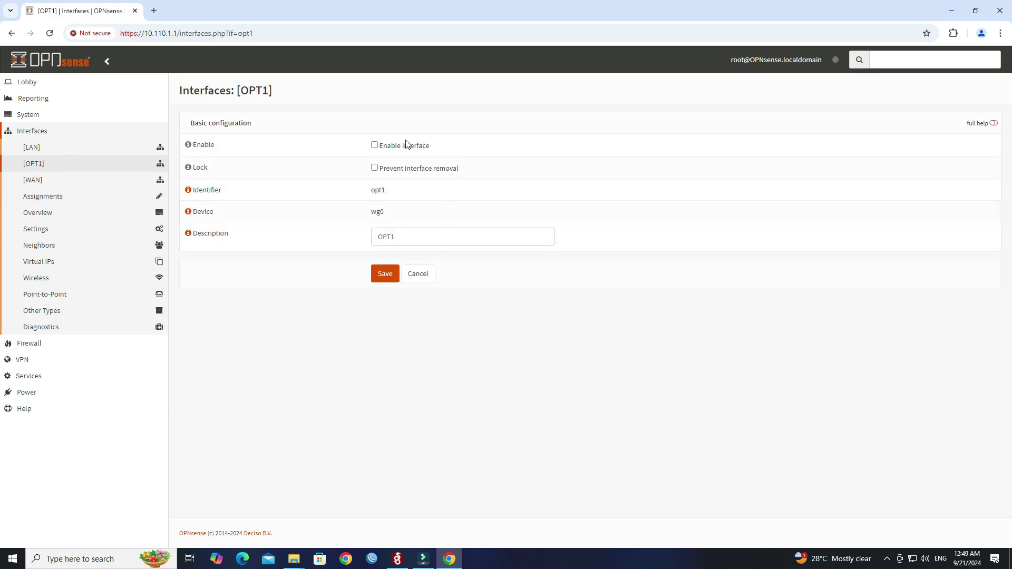
click(375, 146)
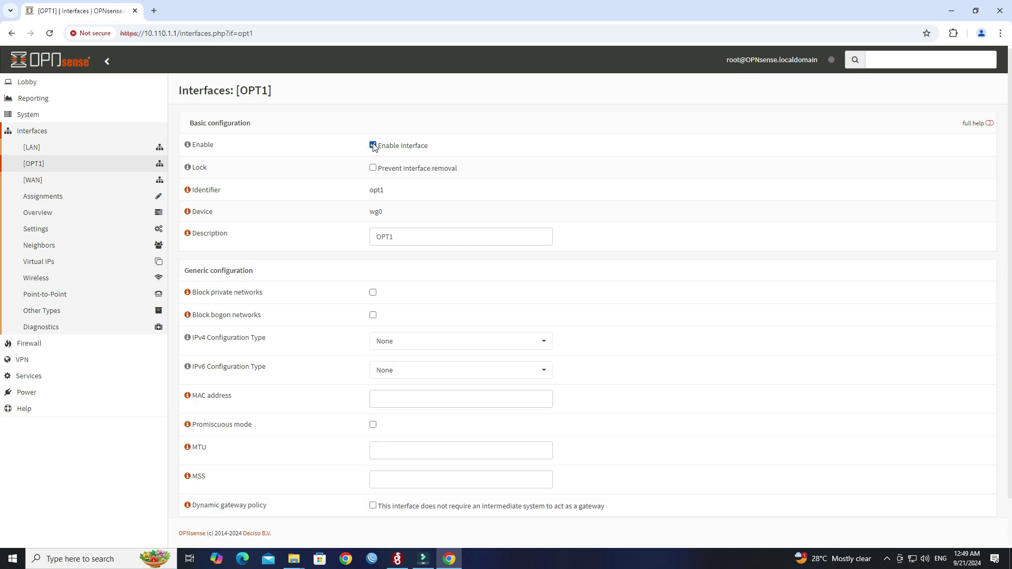
click(374, 168)
scroll(590, 249, down, 1)
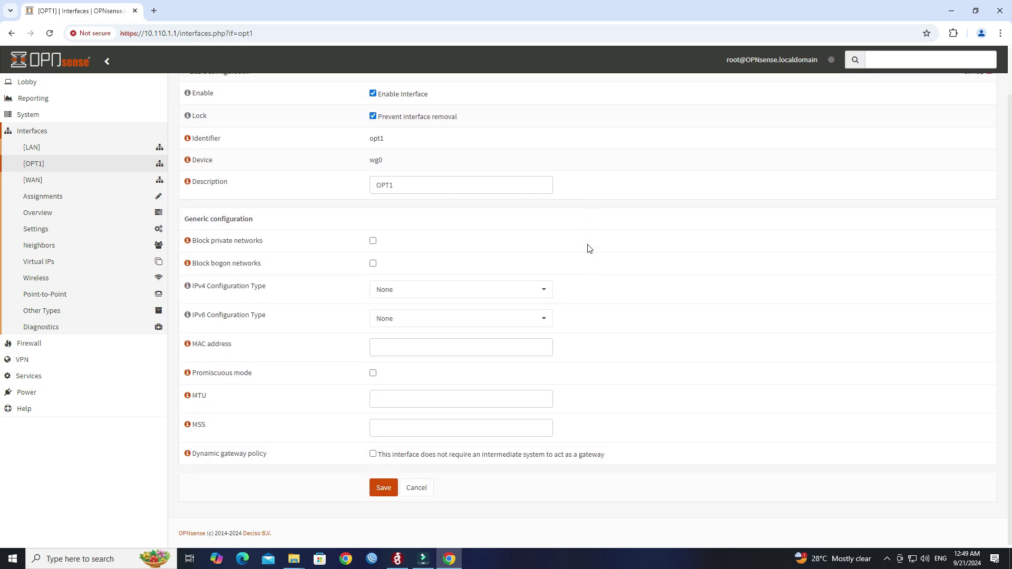
click(393, 488)
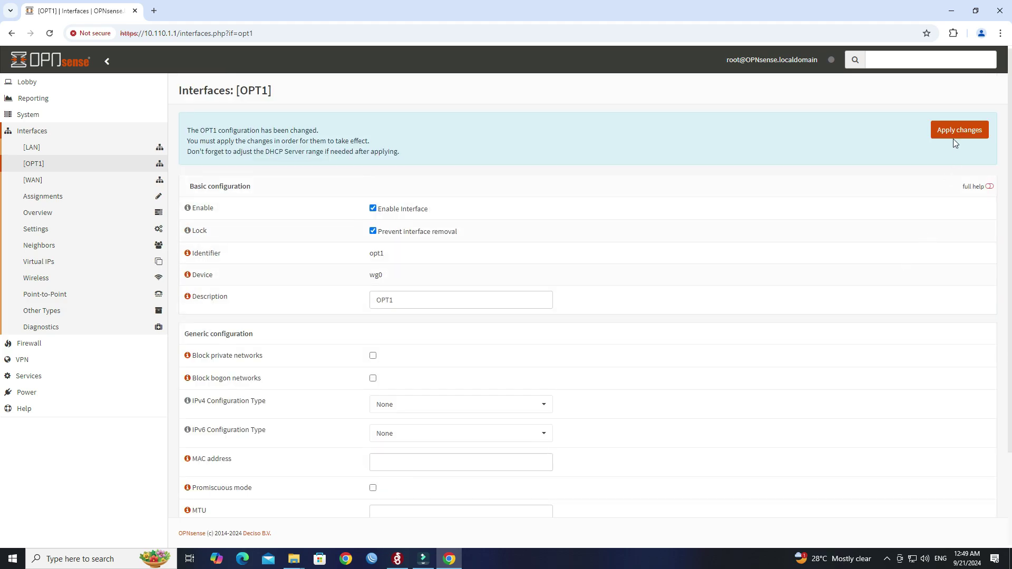
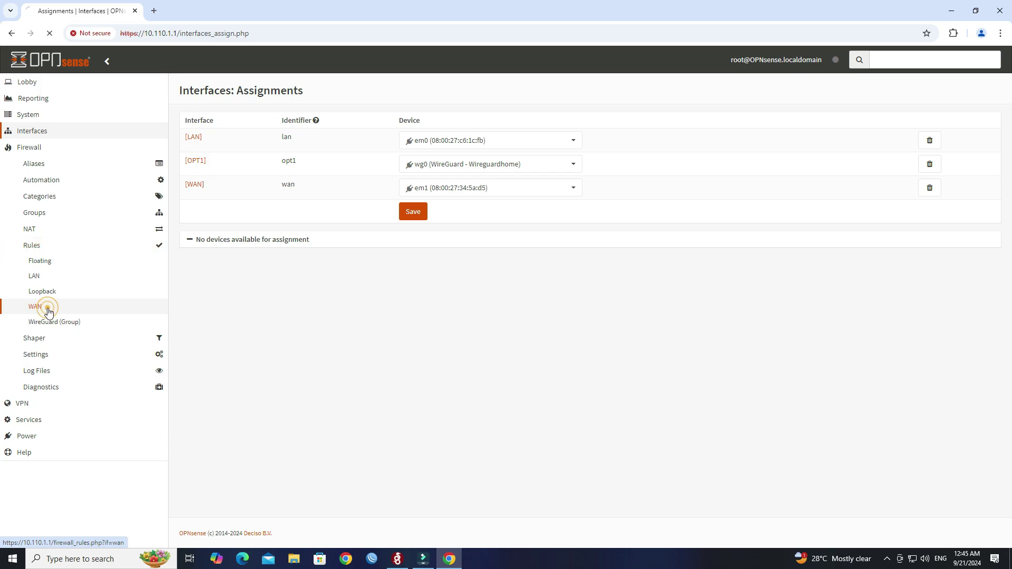
Add a new firewall rule on the WAN interface and set its protocol to UDP
click(501, 382)
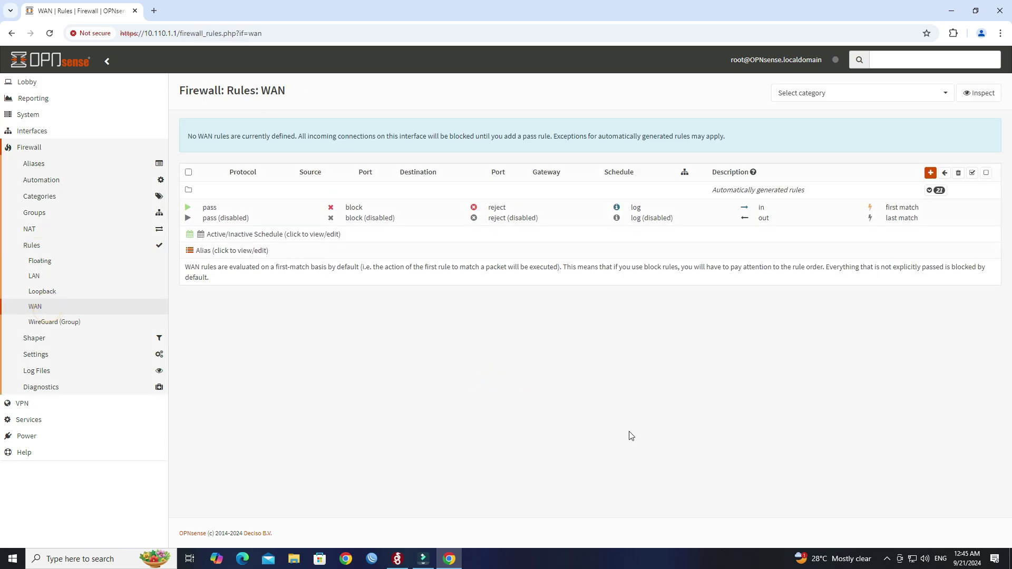
click(931, 174)
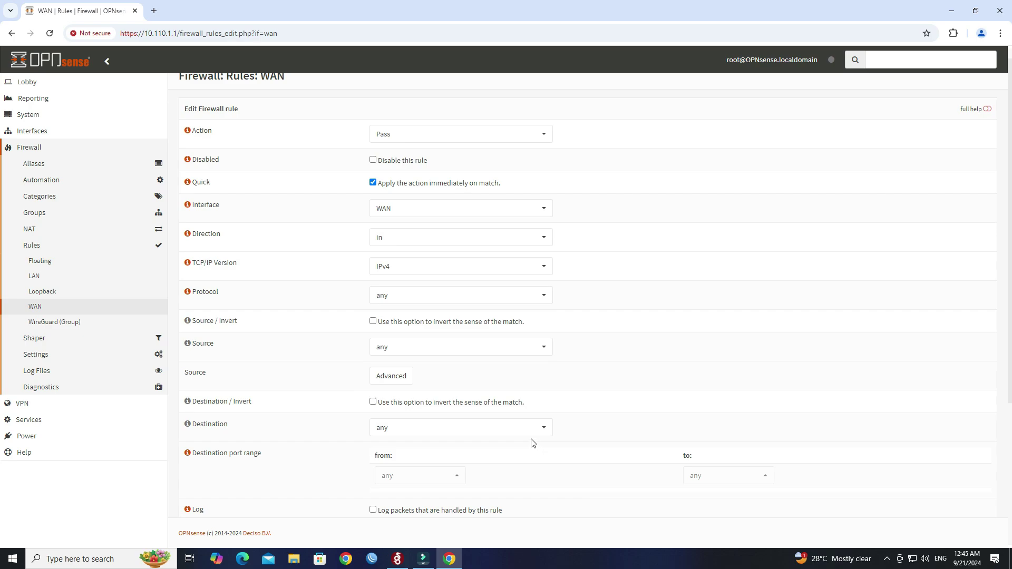
double_click(214, 132)
drag(244, 207, 187, 206)
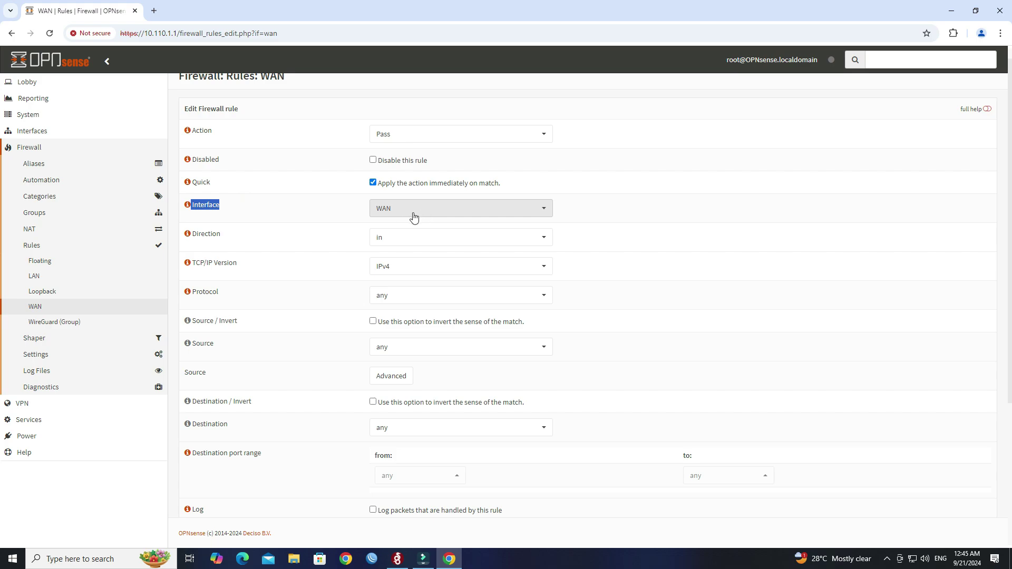
scroll(288, 277, down, 1)
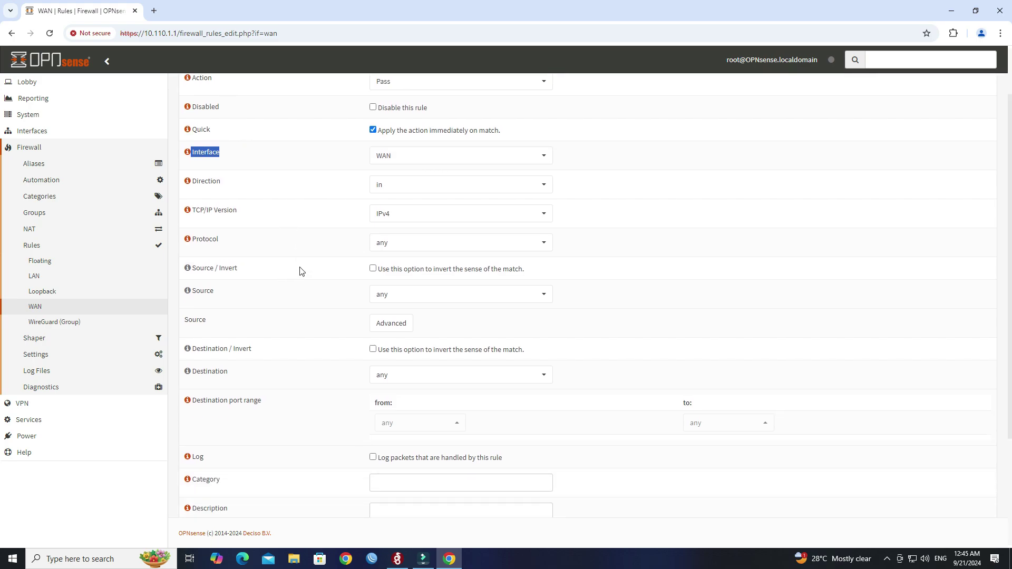
drag(258, 242, 196, 250)
click(406, 242)
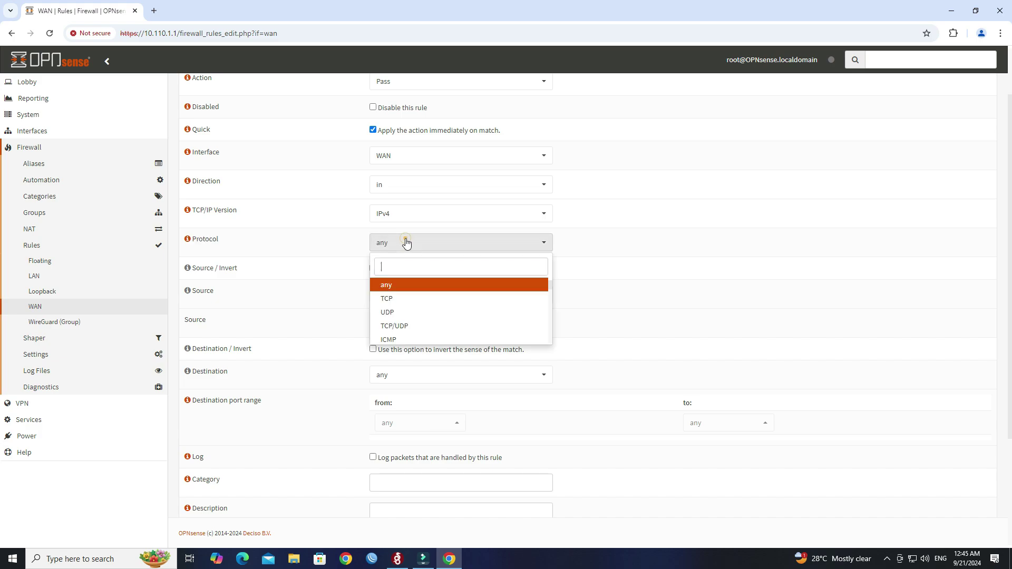
click(406, 313)
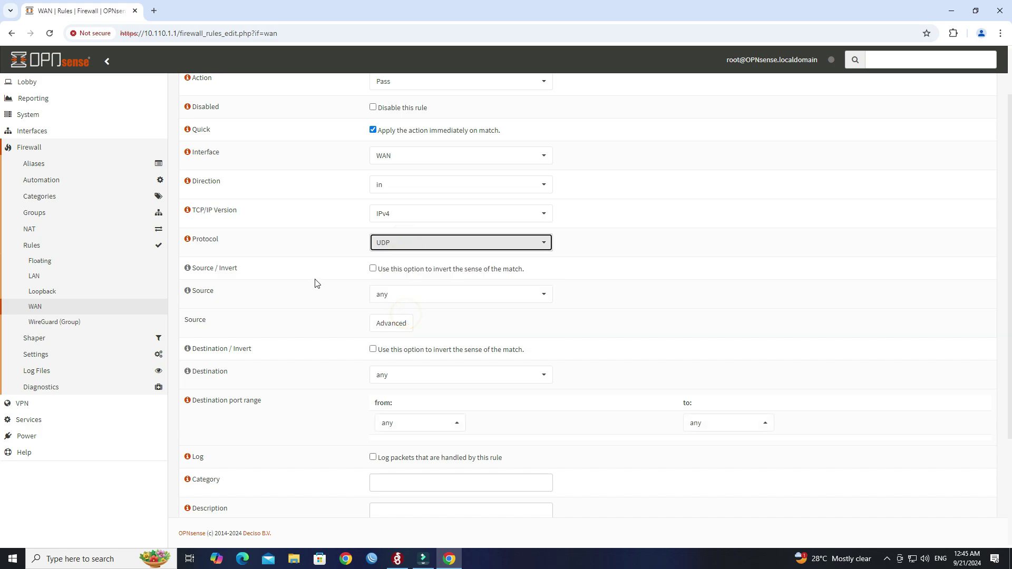
Set the WAN rule's destination to WAN address
scroll(316, 280, down, 1)
drag(255, 246, 190, 244)
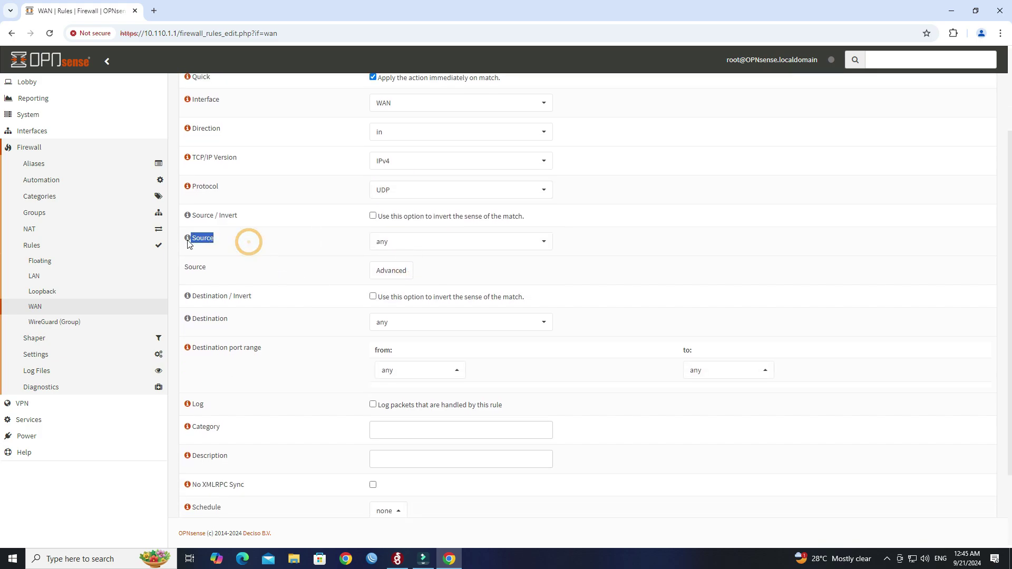
scroll(370, 252, down, 2)
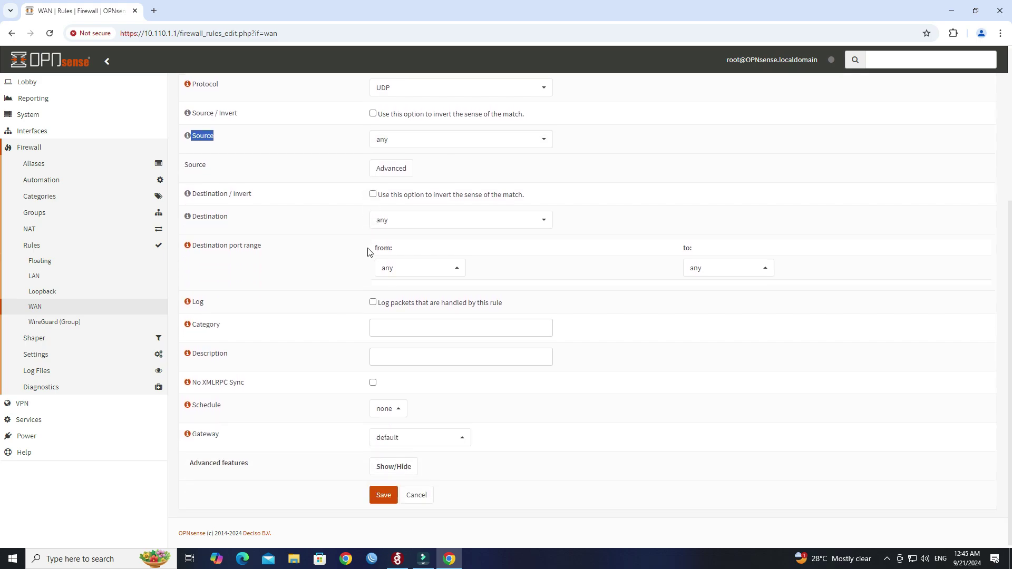
drag(254, 219, 192, 217)
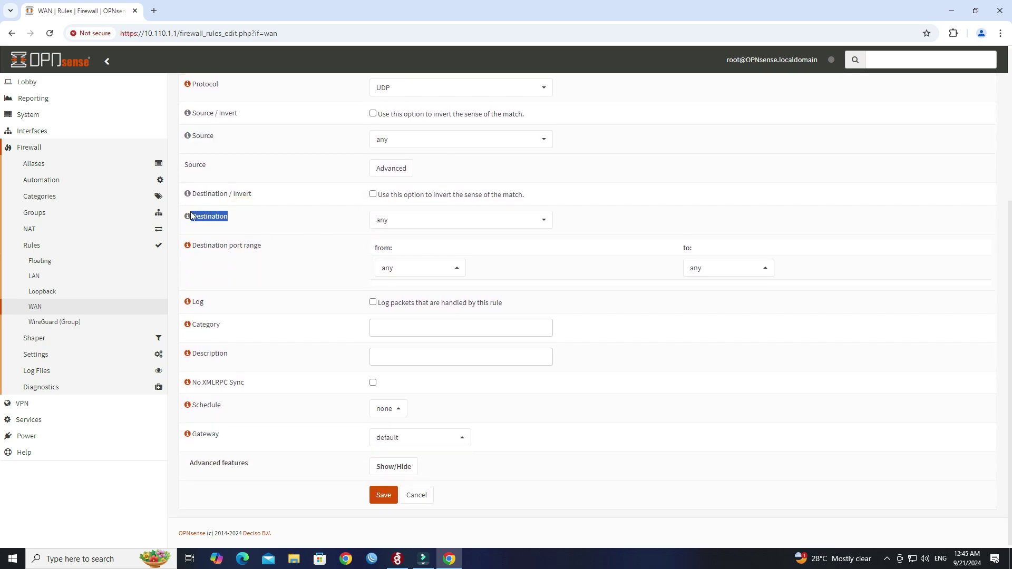
click(405, 220)
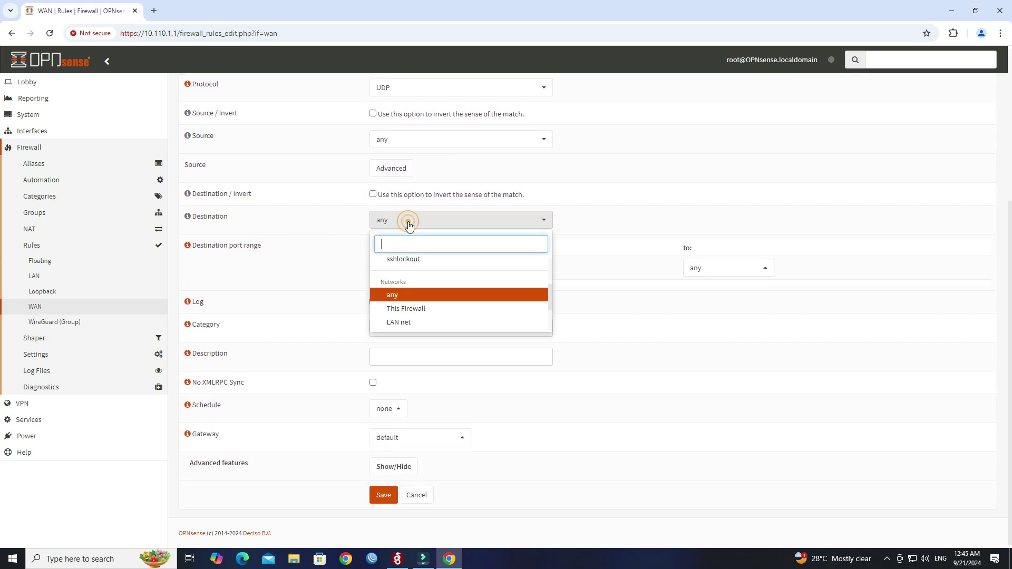
scroll(422, 285, down, 2)
scroll(422, 295, down, 1)
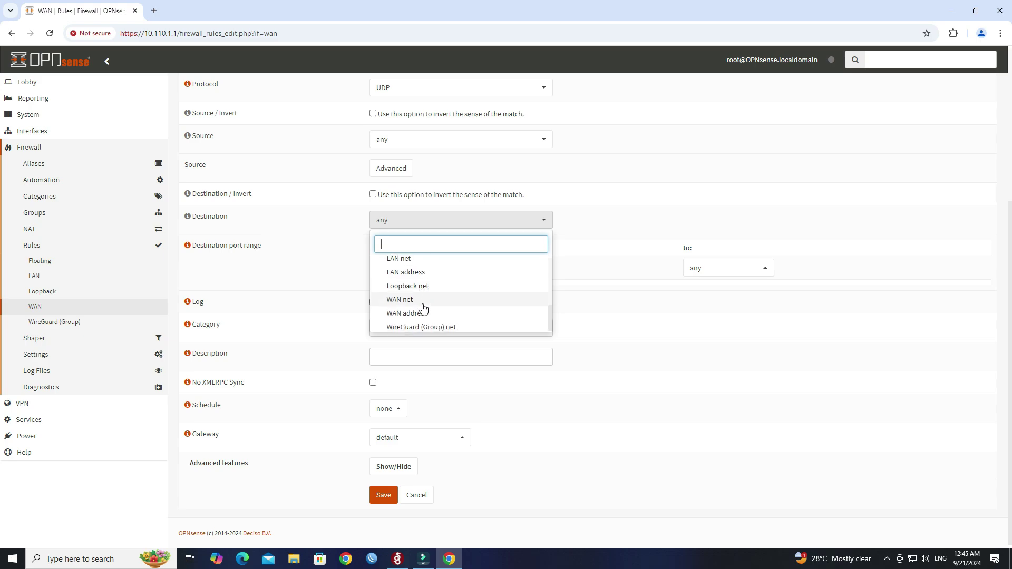
click(422, 312)
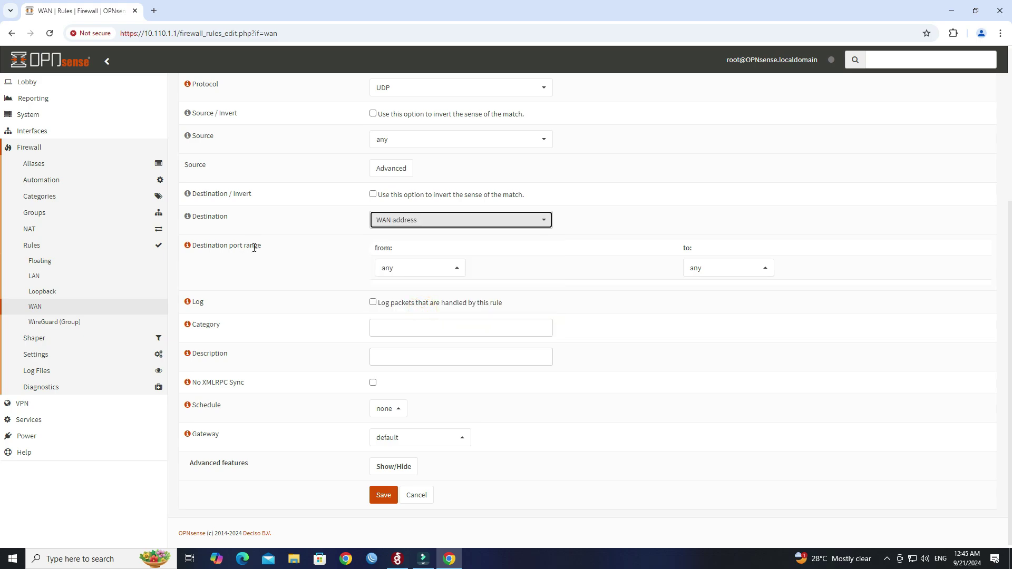
Set the WAN rule's destination port range from 51820 to 51820 using the (other) port option
drag(260, 249, 192, 246)
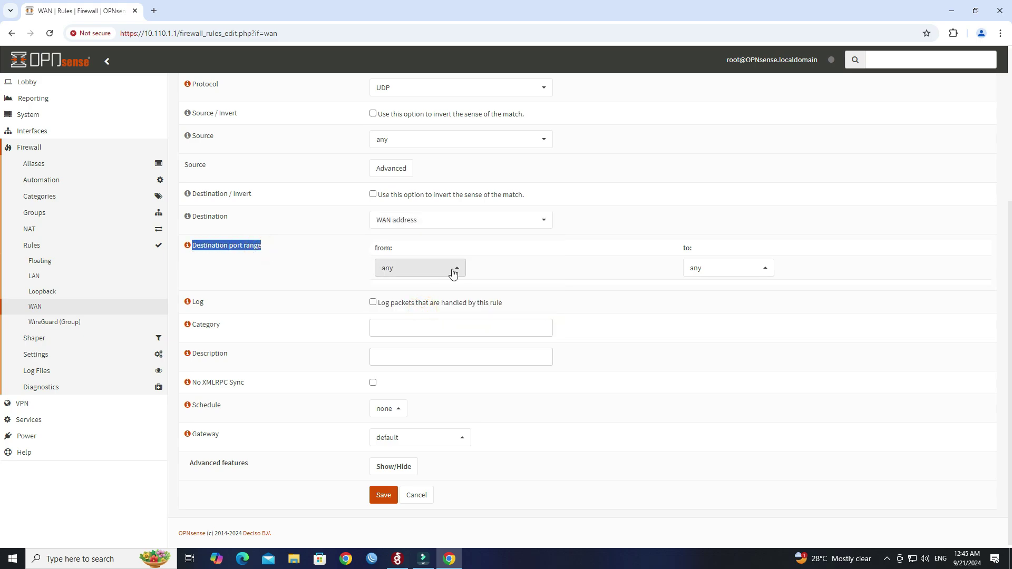
click(434, 271)
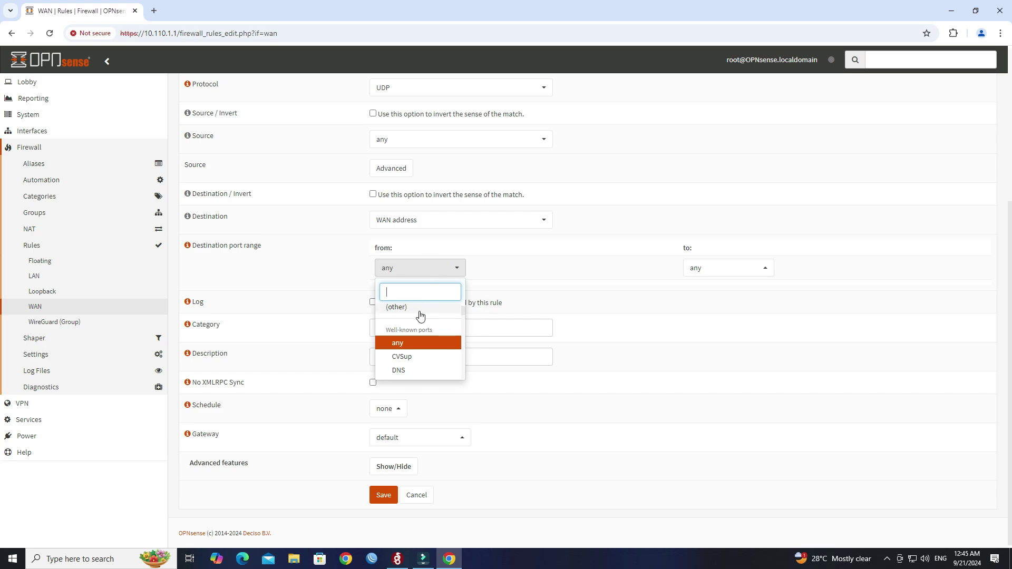
click(419, 310)
click(411, 293)
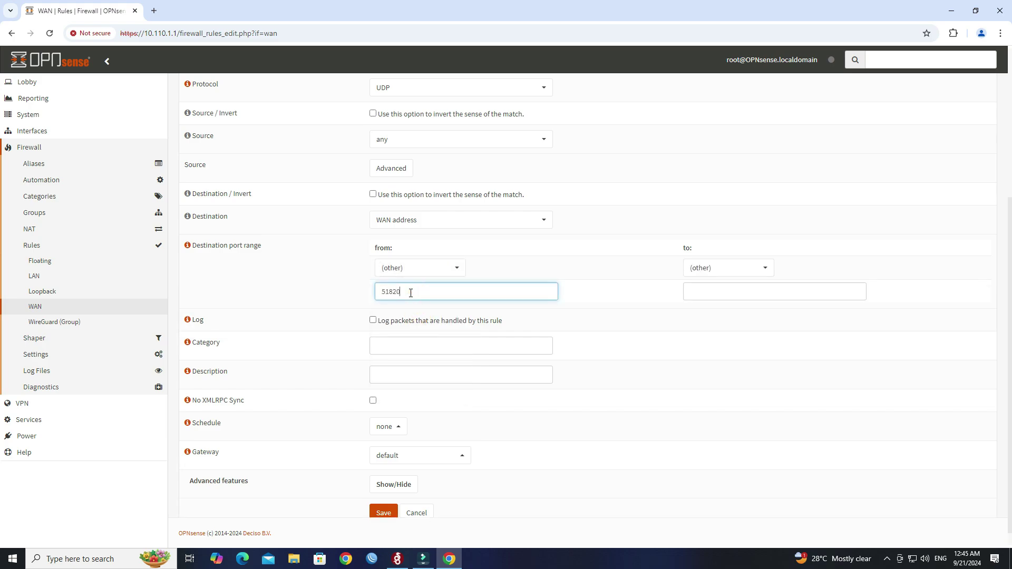
key(ctrl+a)
key(Tab)
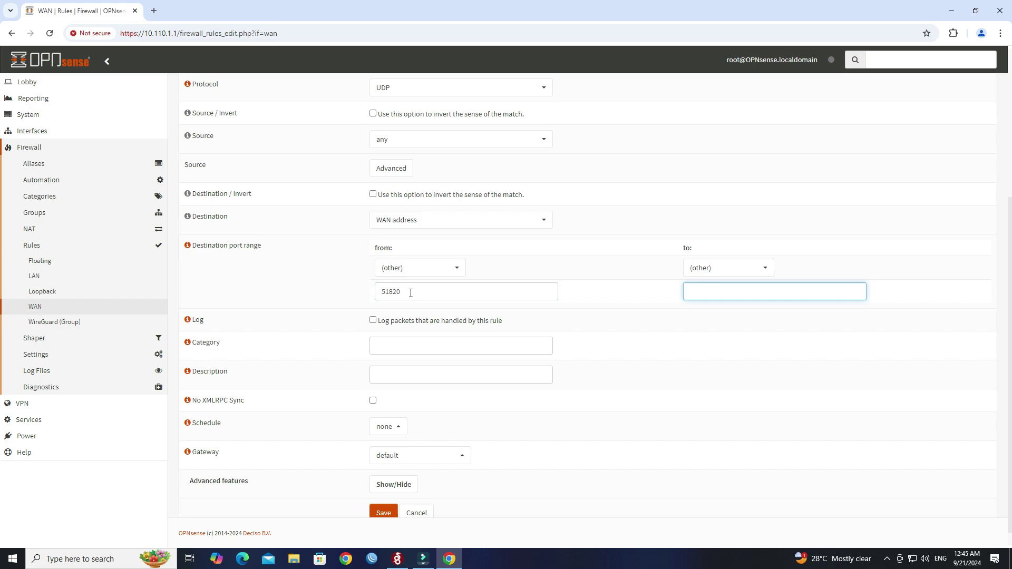
scroll(411, 292, down, 1)
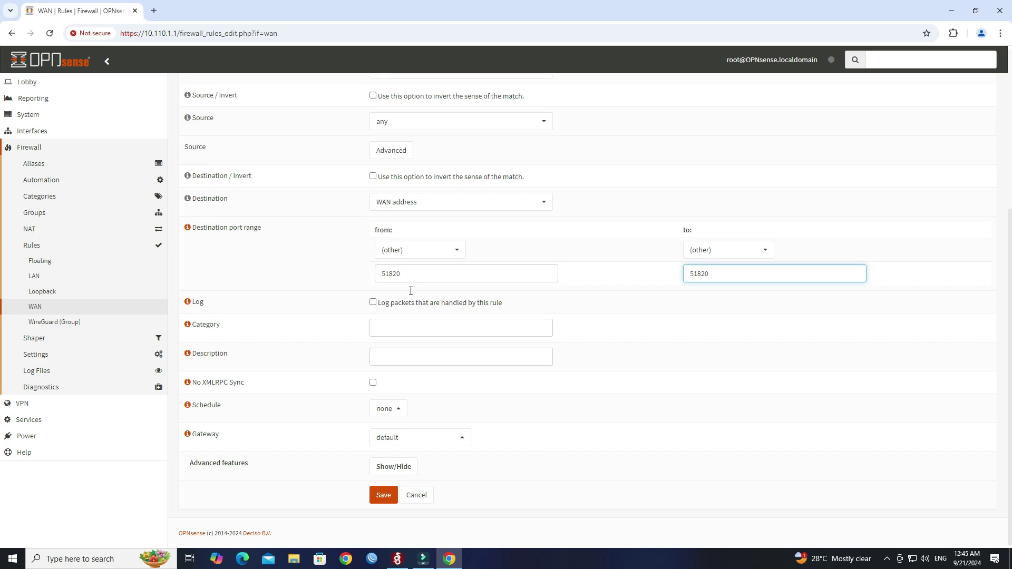
Describe the WAN rule as "Allow wireguard traffic" with packet logging enabled, then save it and apply the changes
click(443, 357)
text(Allow wireguard traffic)
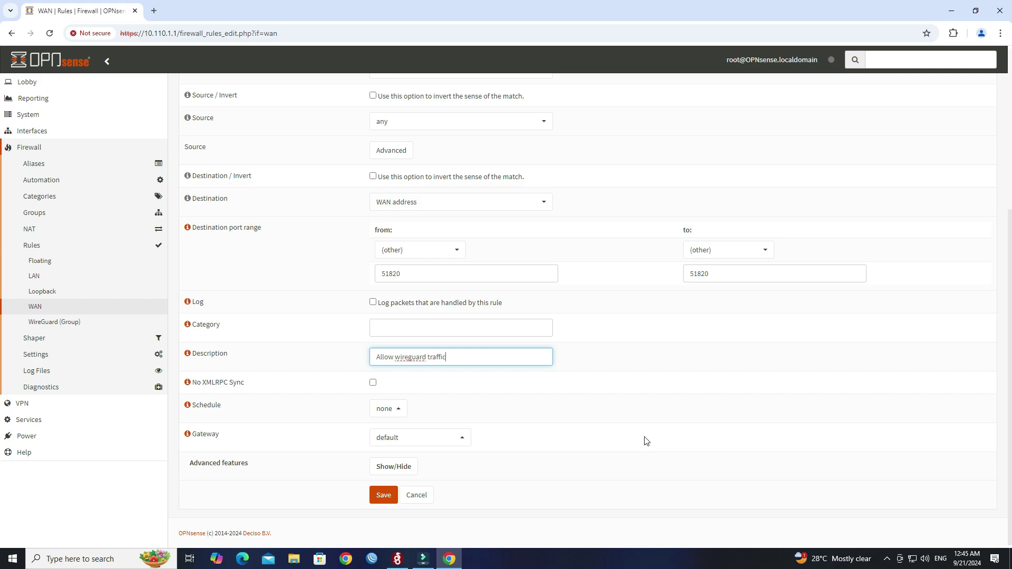
click(373, 302)
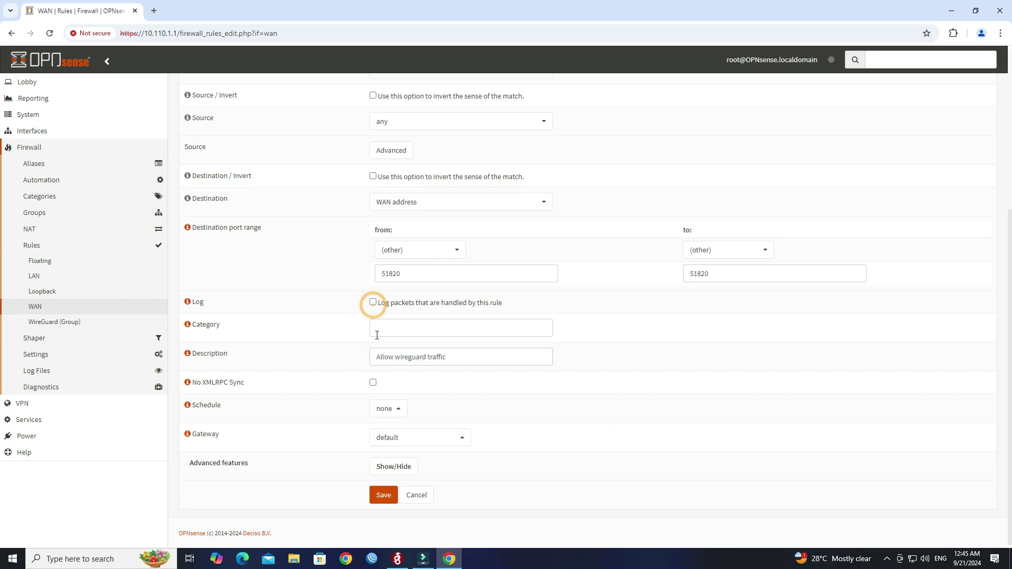
click(387, 498)
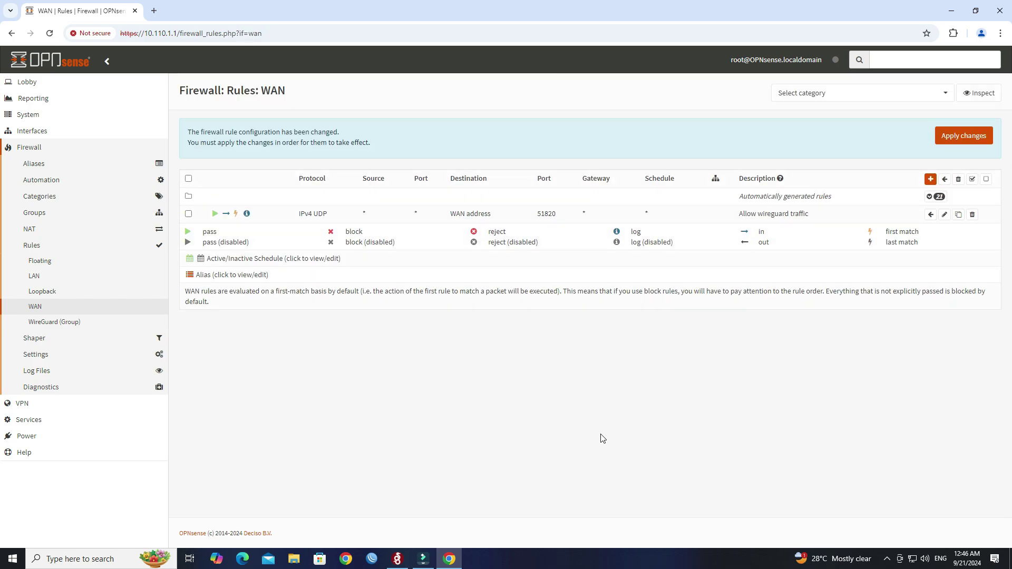
click(955, 142)
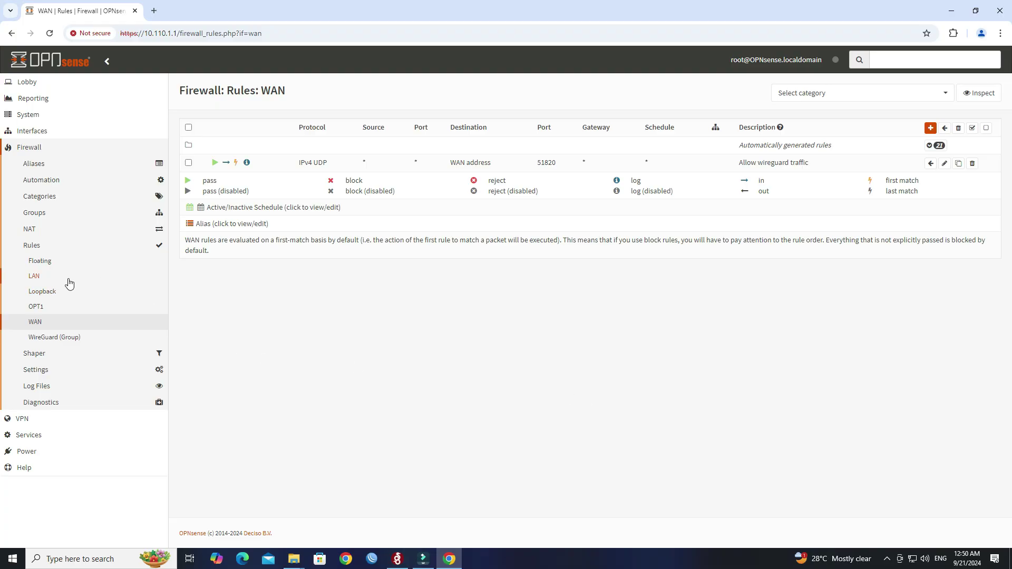
Add a new firewall rule on the OPT1 interface, keeping the Pass action and protocol any
click(42, 311)
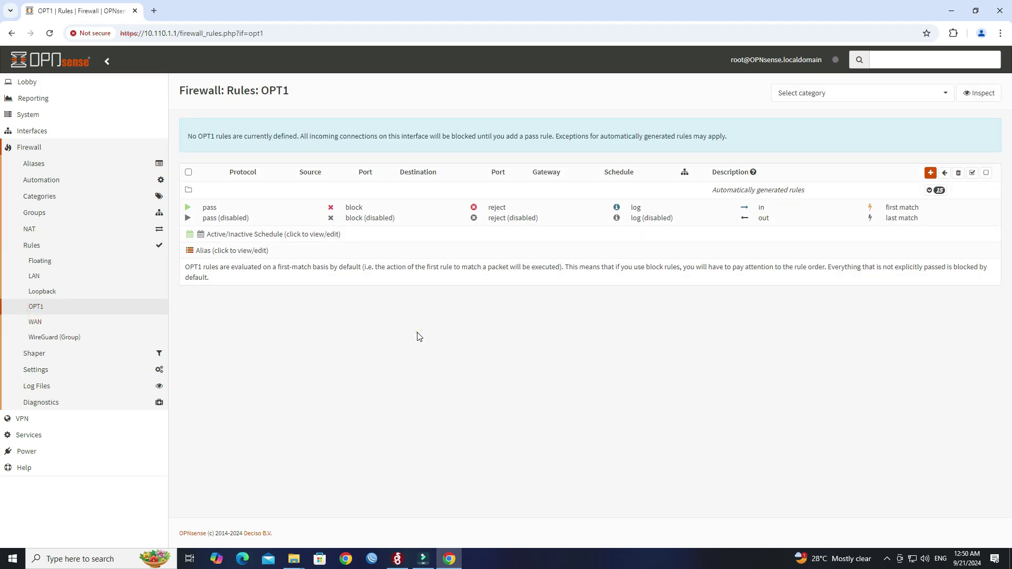
click(931, 174)
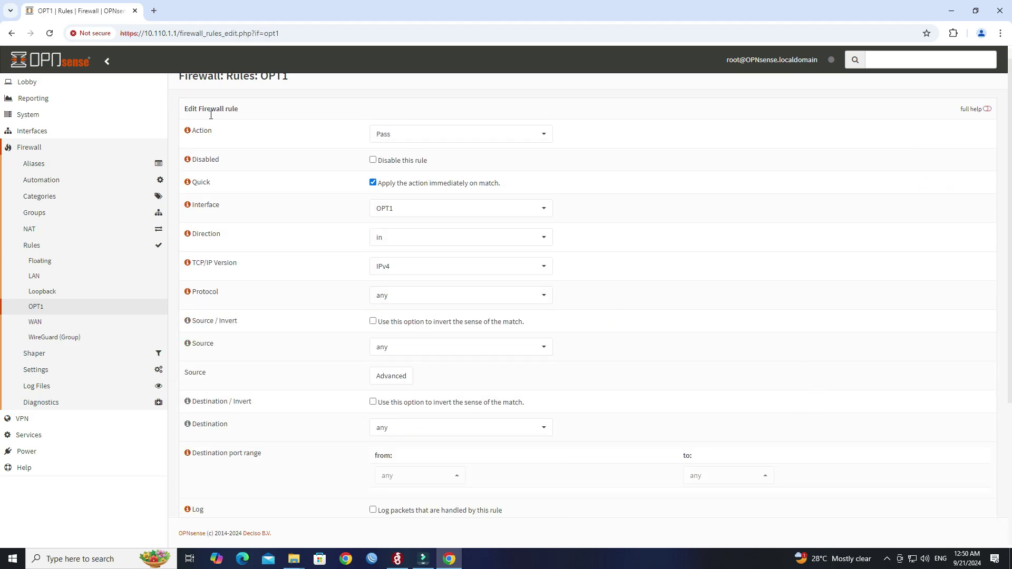
double_click(208, 131)
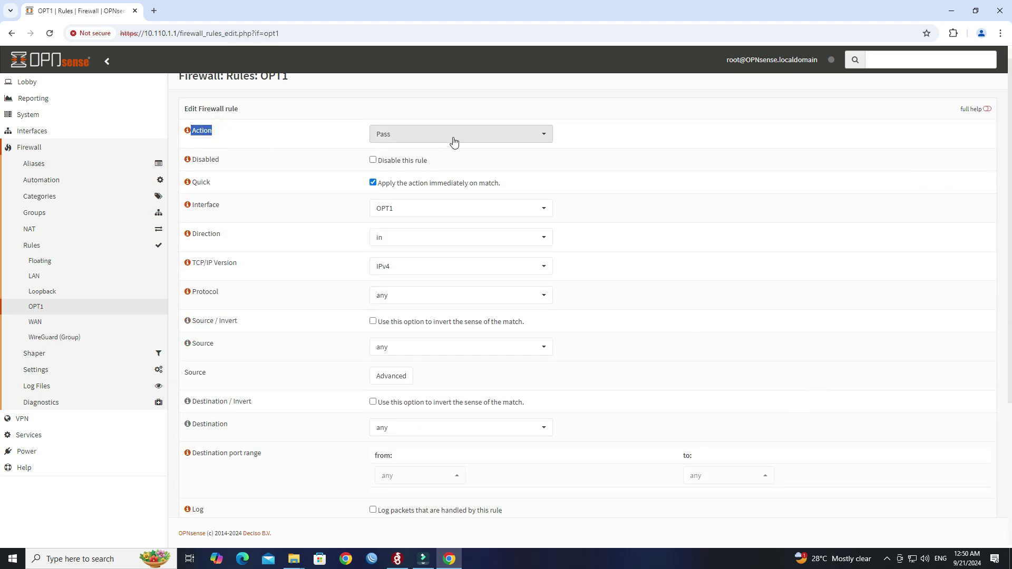
double_click(248, 209)
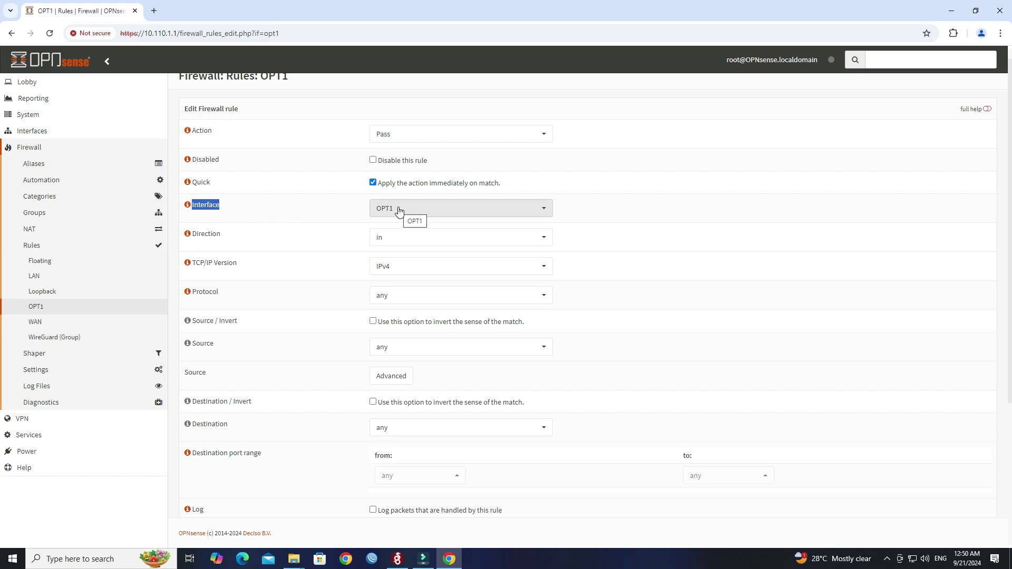
scroll(248, 283, down, 2)
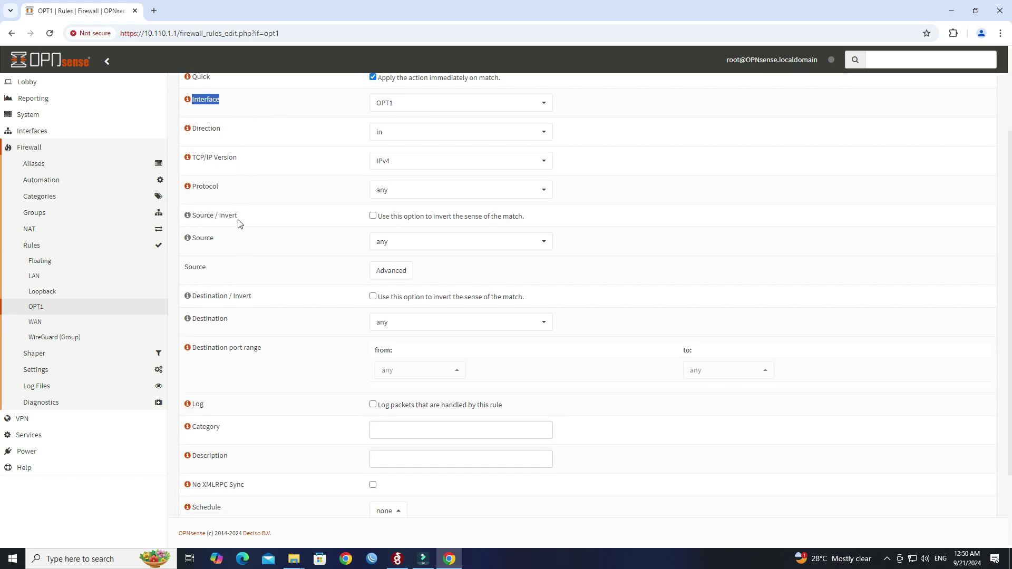
drag(226, 189, 193, 186)
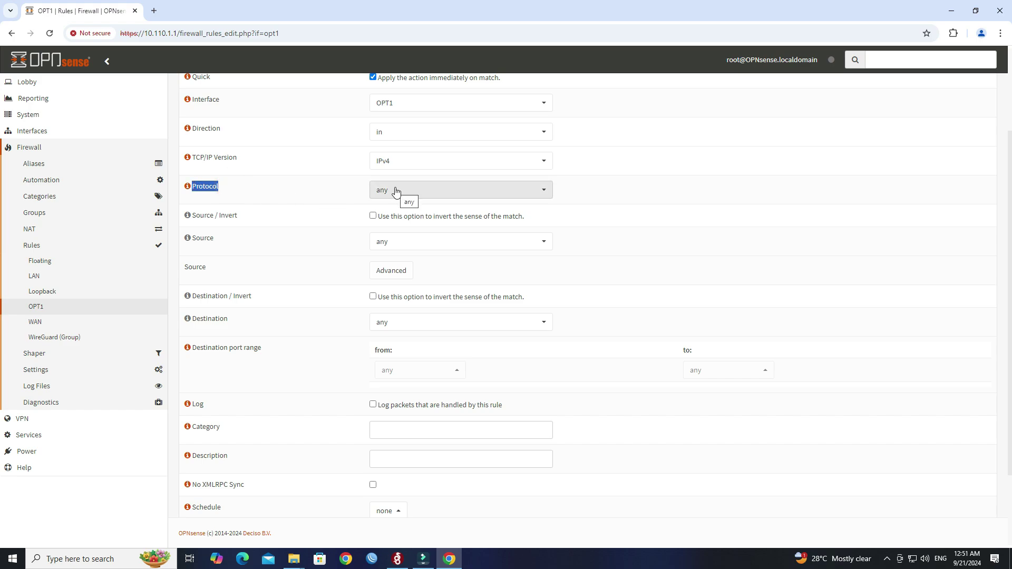
Set the OPT1 rule's source to WireGuard (Group) net
click(233, 239)
drag(230, 237, 194, 238)
click(434, 240)
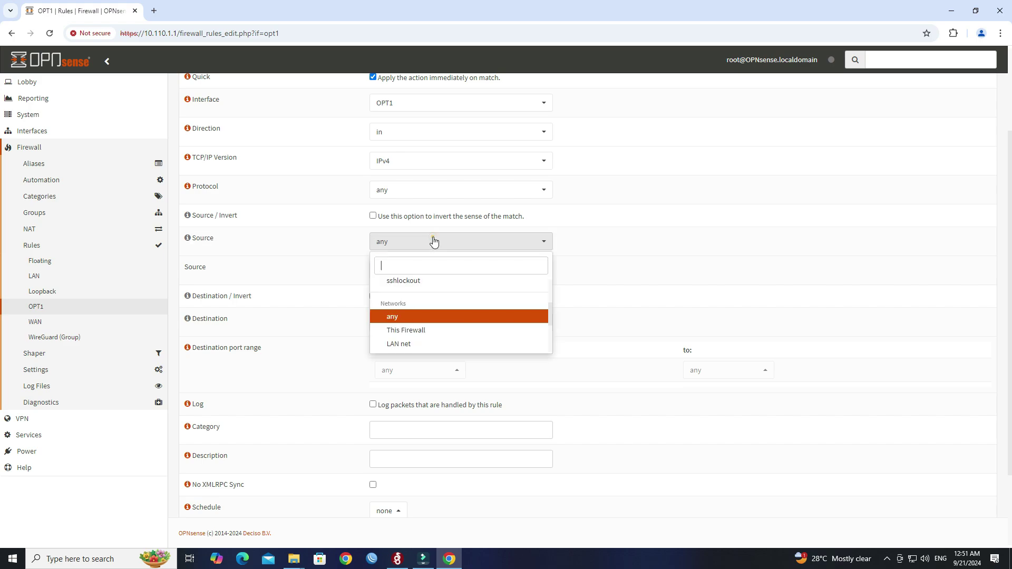
scroll(448, 270, down, 2)
scroll(447, 227, down, 3)
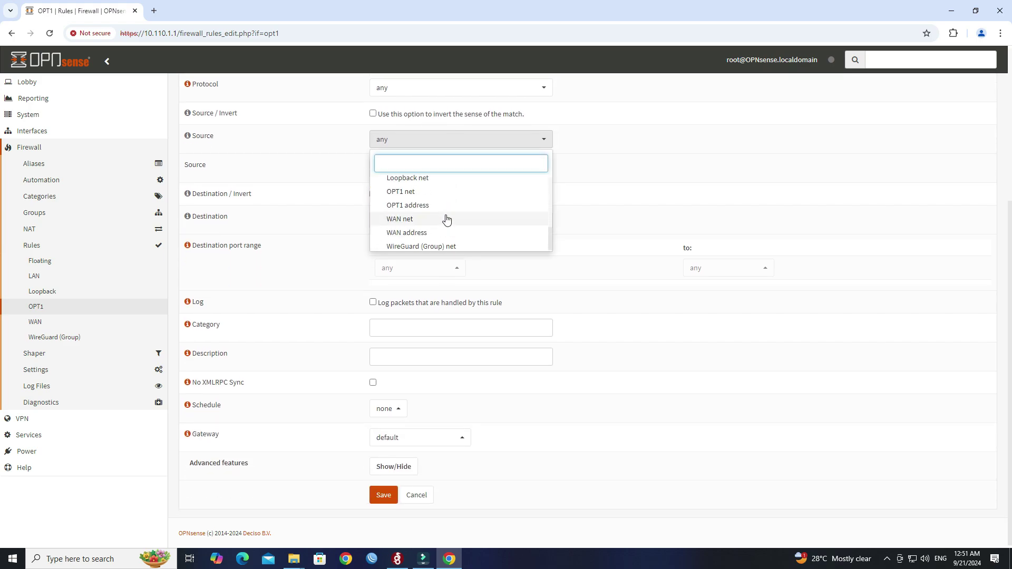
click(442, 248)
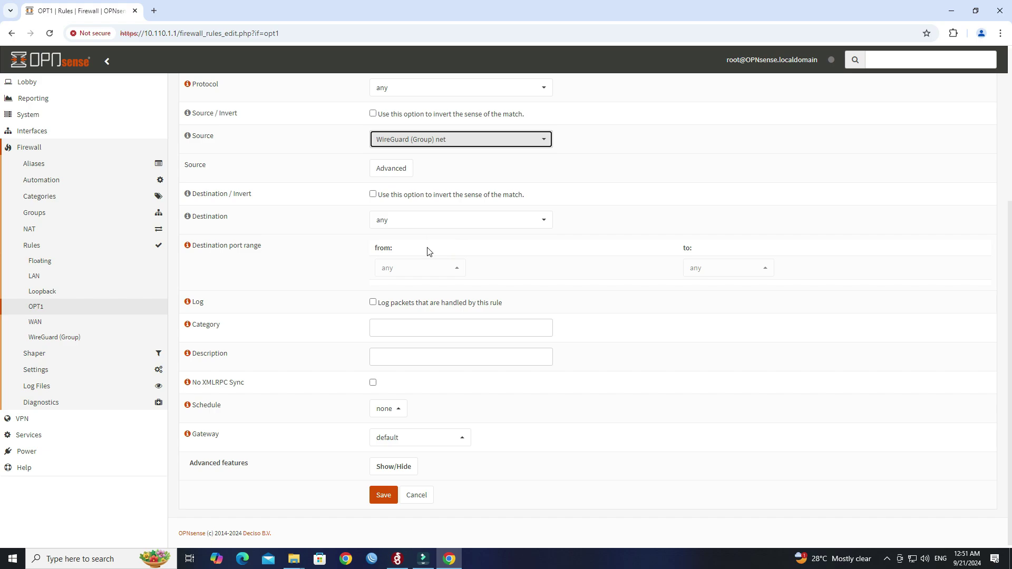
Save the OPT1 rule with destination any and apply the changes
double_click(242, 218)
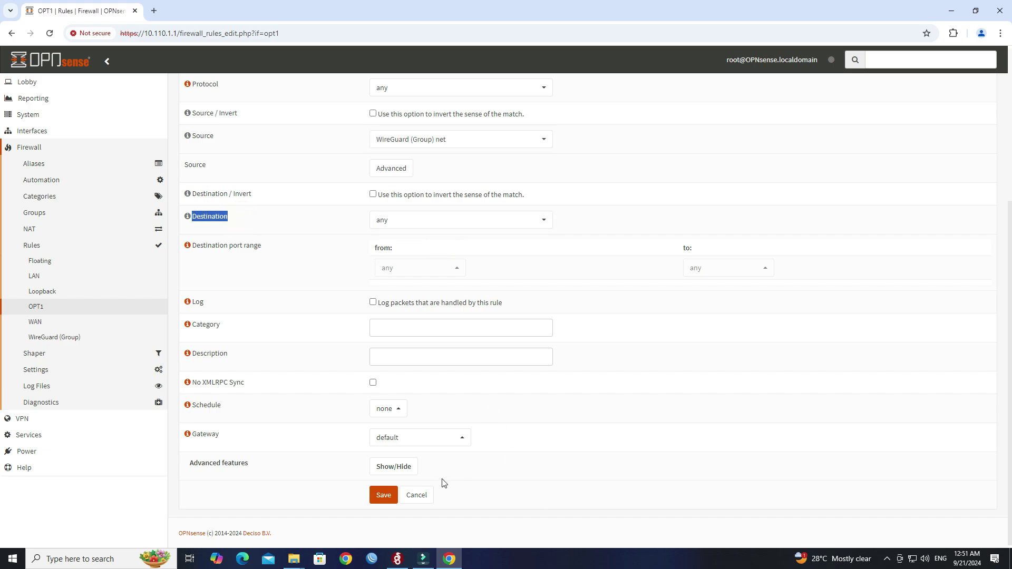
click(391, 499)
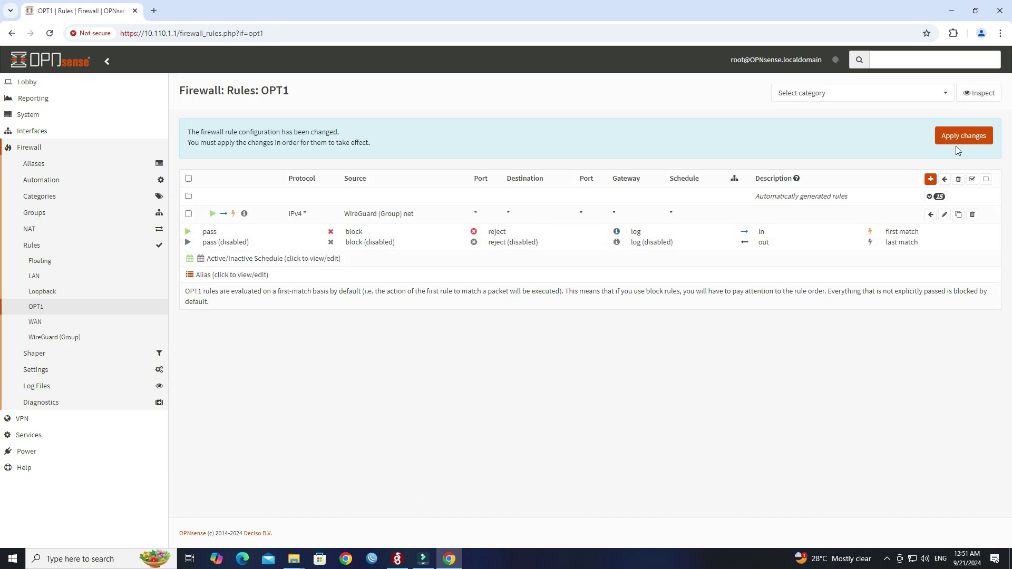
click(959, 137)
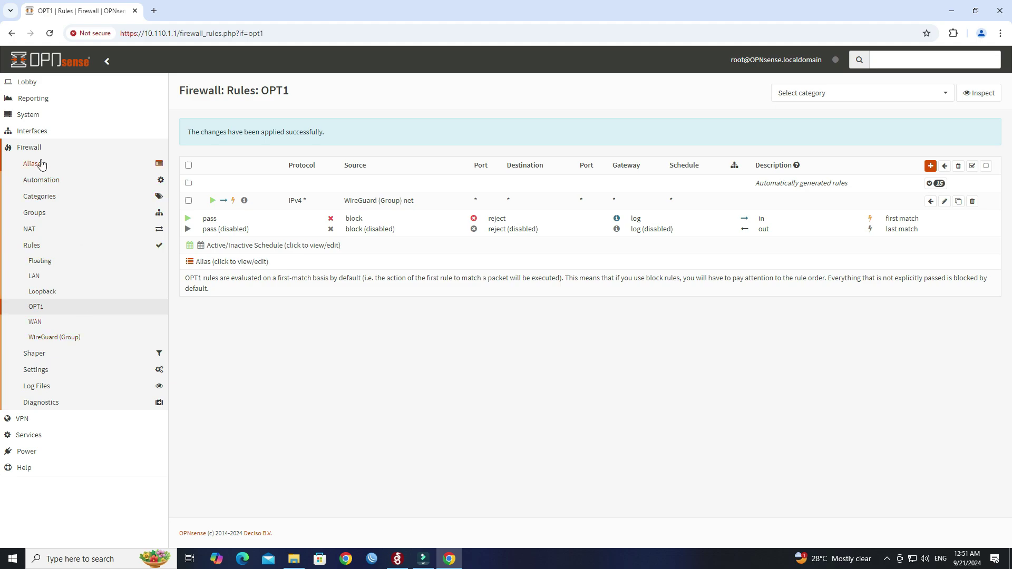
Open the firewall's normalization settings and add a new scrub rule under the detailed settings
click(33, 147)
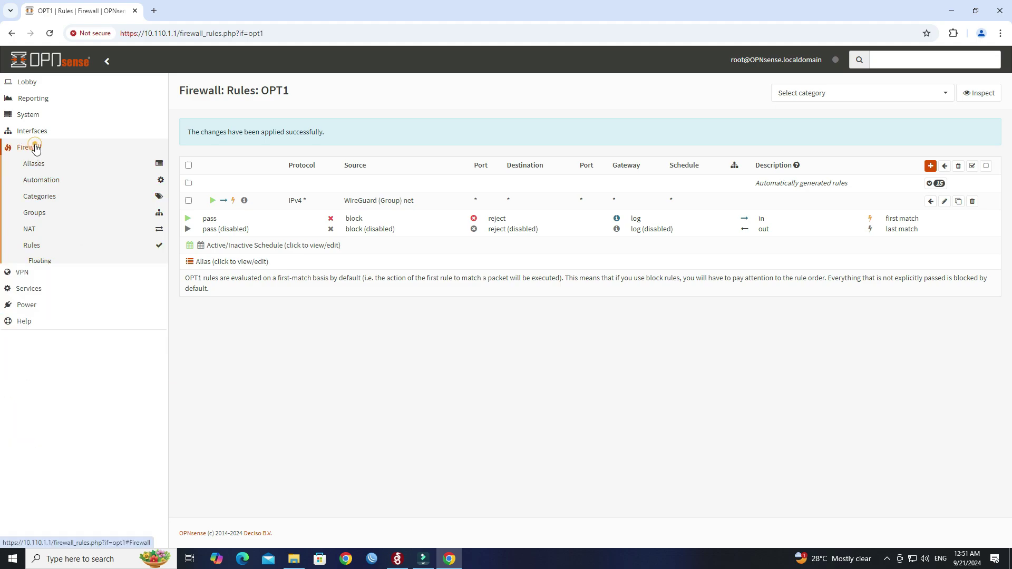
click(35, 148)
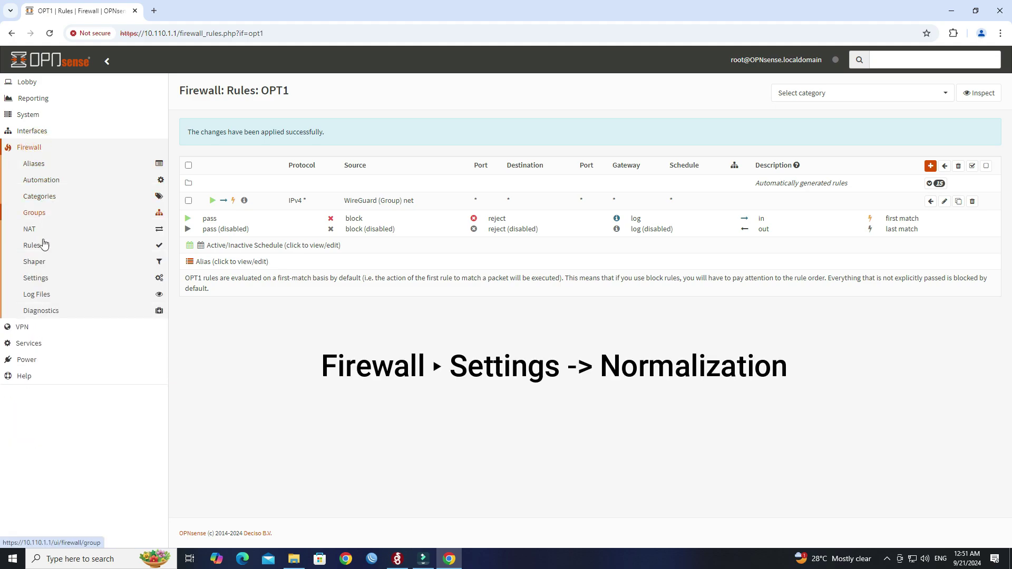
click(46, 275)
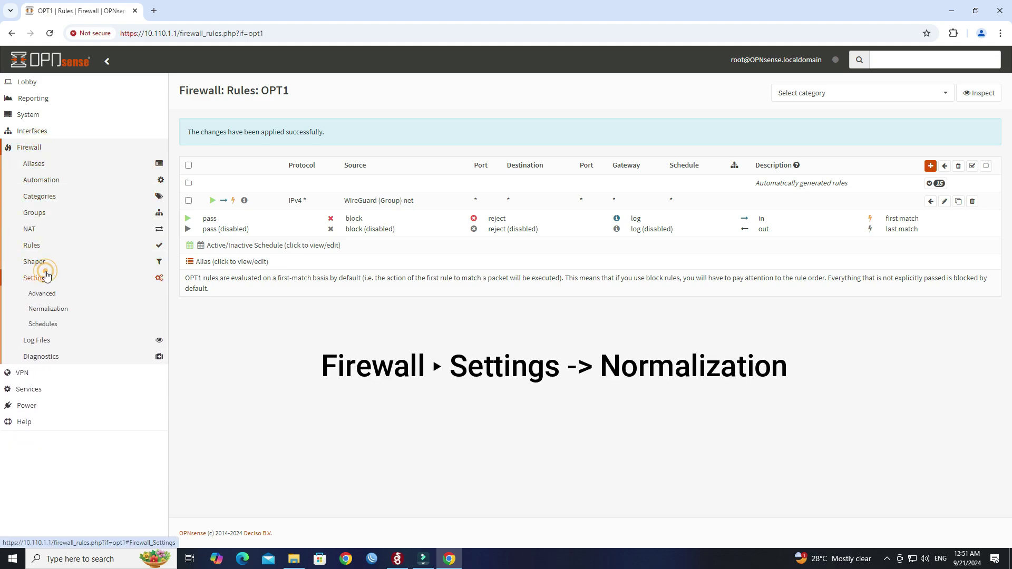
click(49, 309)
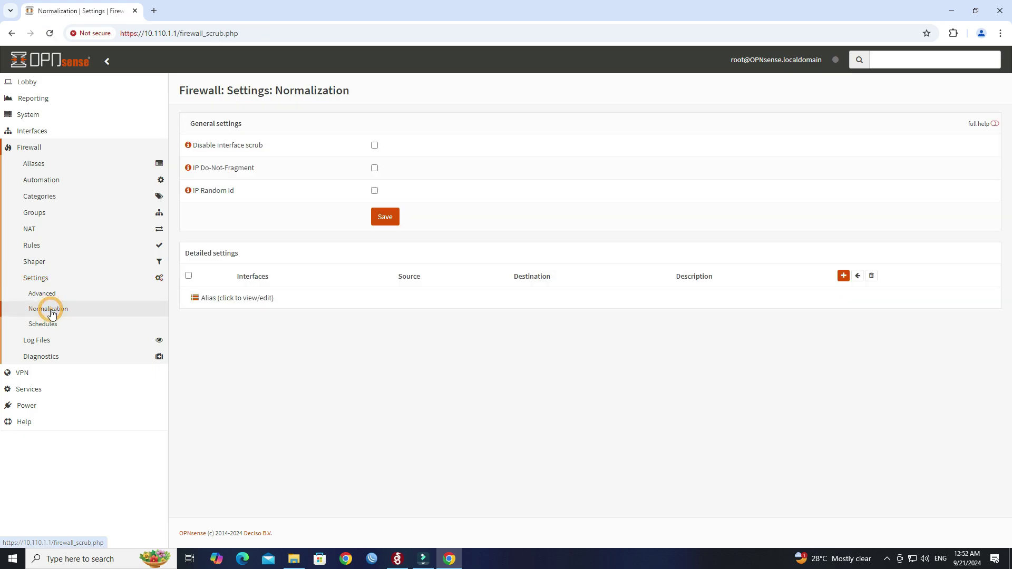
click(843, 276)
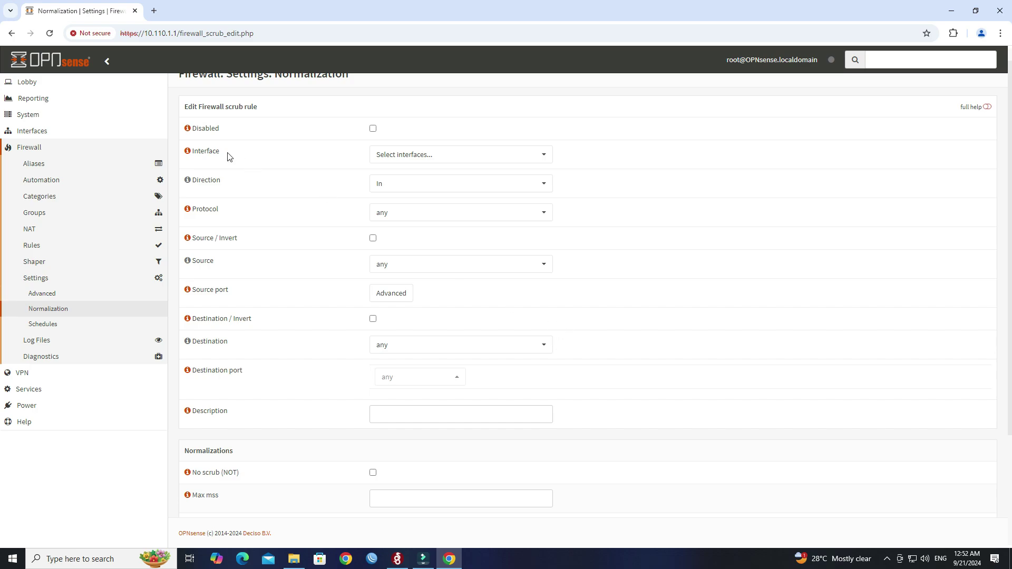
Set the scrub rule's interface to WireGuard (Group)
double_click(228, 152)
scroll(249, 174, up, 1)
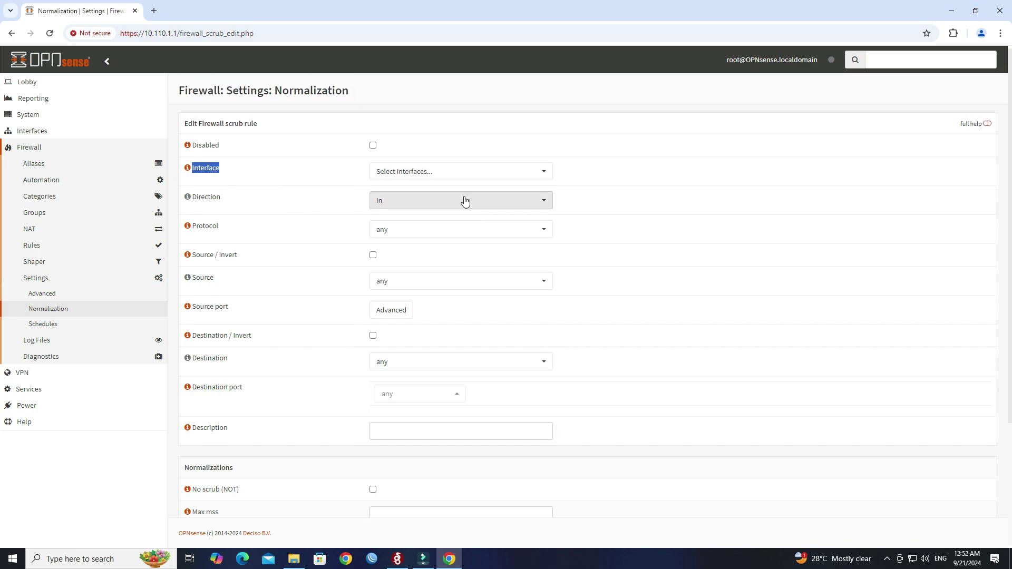
click(456, 173)
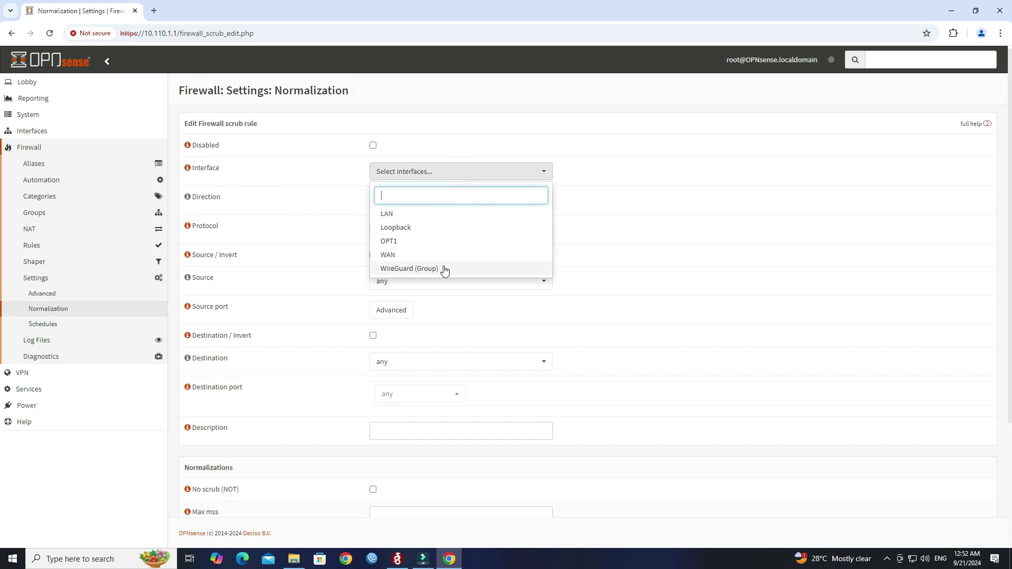
scroll(446, 262, down, 1)
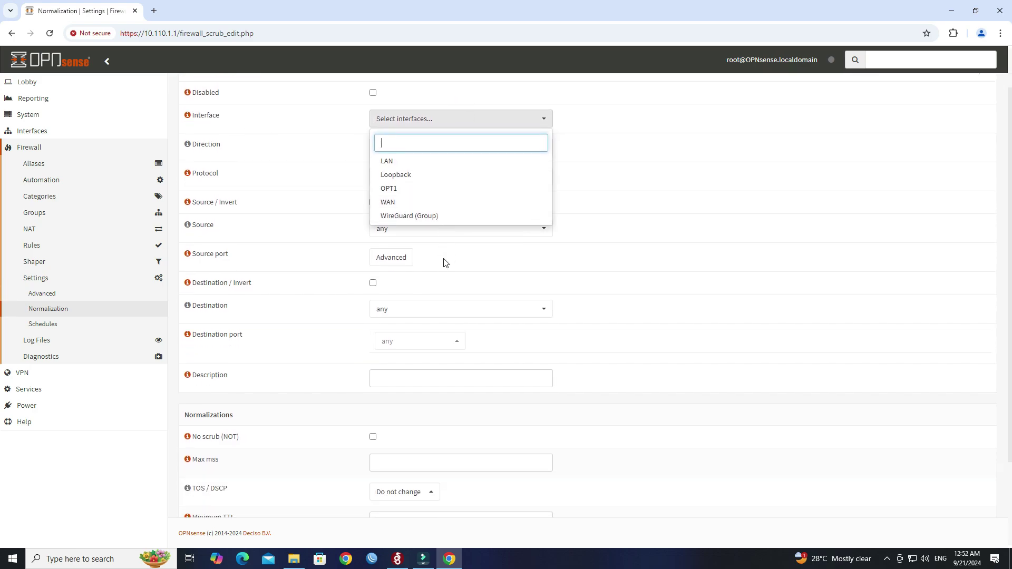
click(444, 220)
click(637, 148)
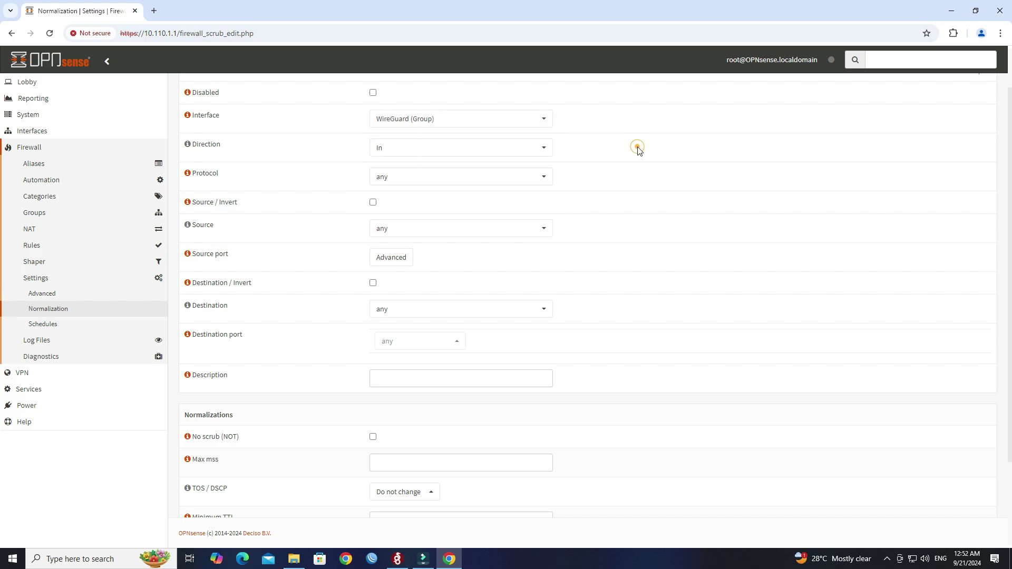
Set the scrub rule's Max mss to 1380, save the rule, and apply the changes
scroll(667, 227, down, 2)
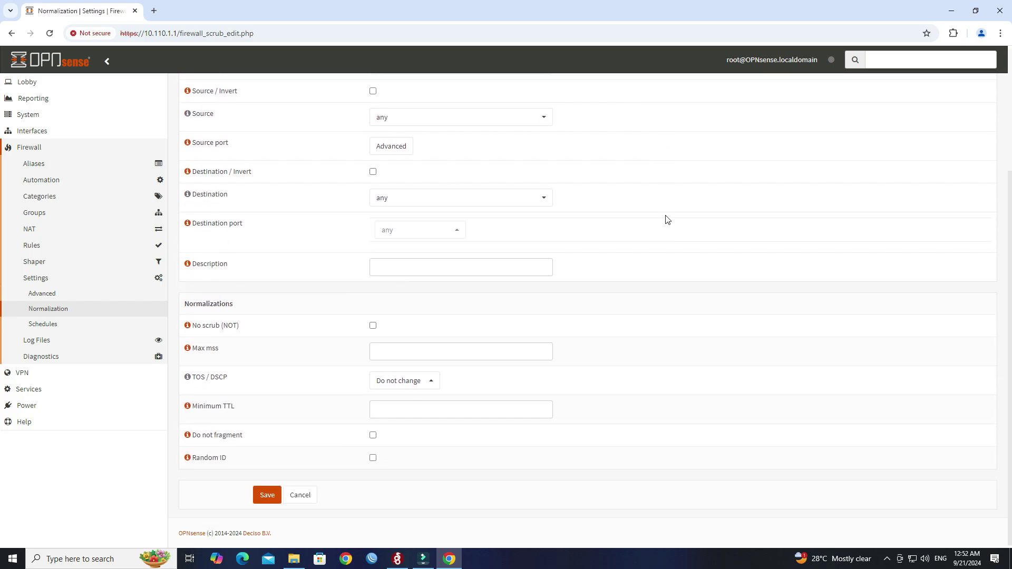
triple_click(243, 347)
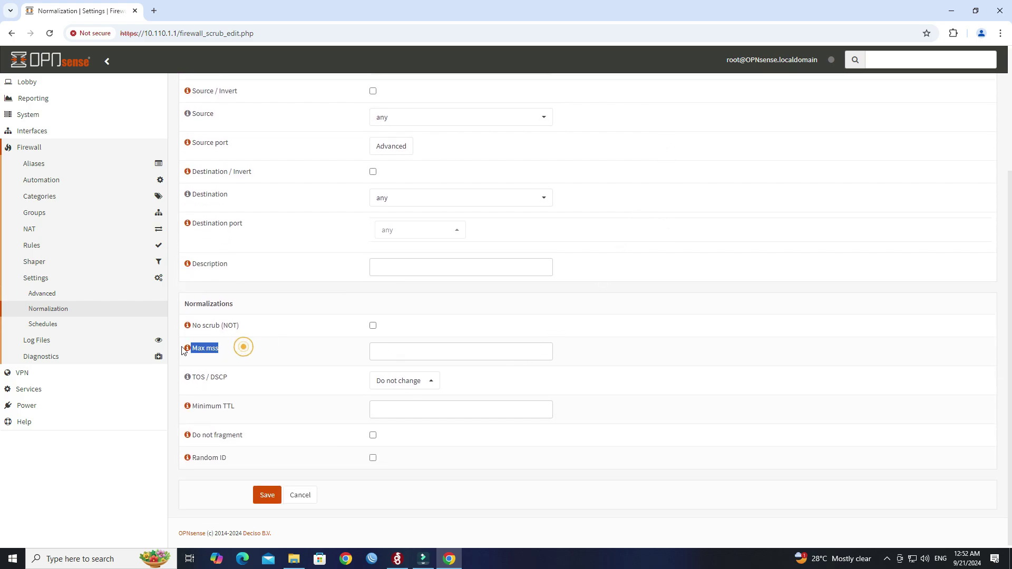
click(420, 348)
text(1380)
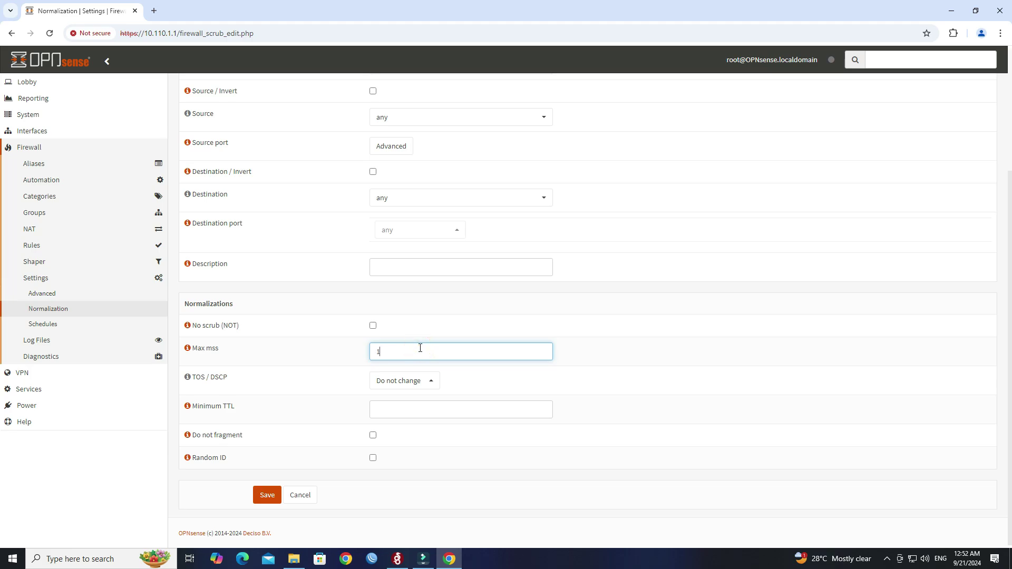
click(263, 497)
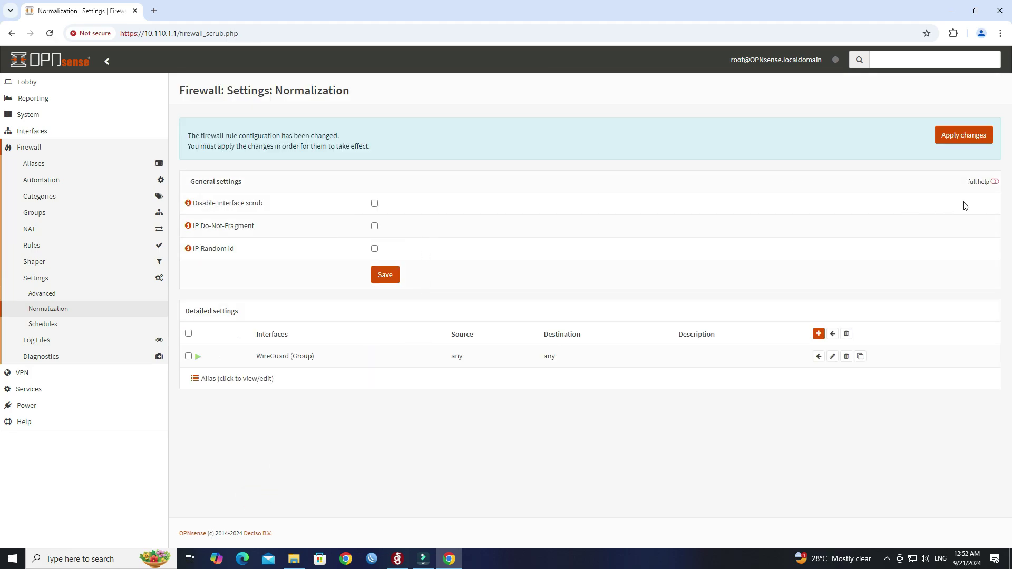
click(966, 134)
click(876, 414)
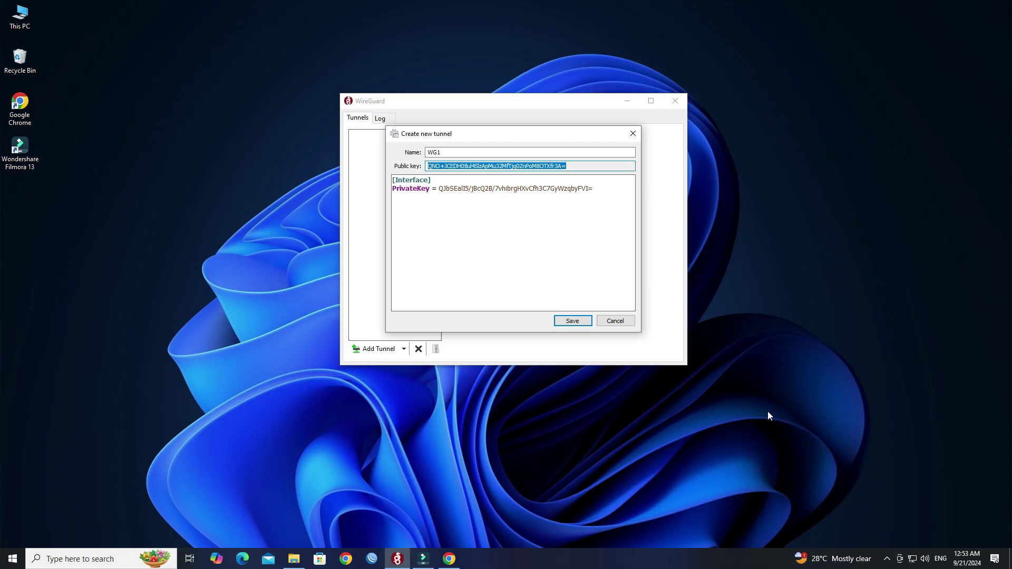
Add Address=10.0.0.2/32 to the WG1 tunnel's interface section and check it against the MYPC peer's allowed IPs in OPNsense
click(607, 191)
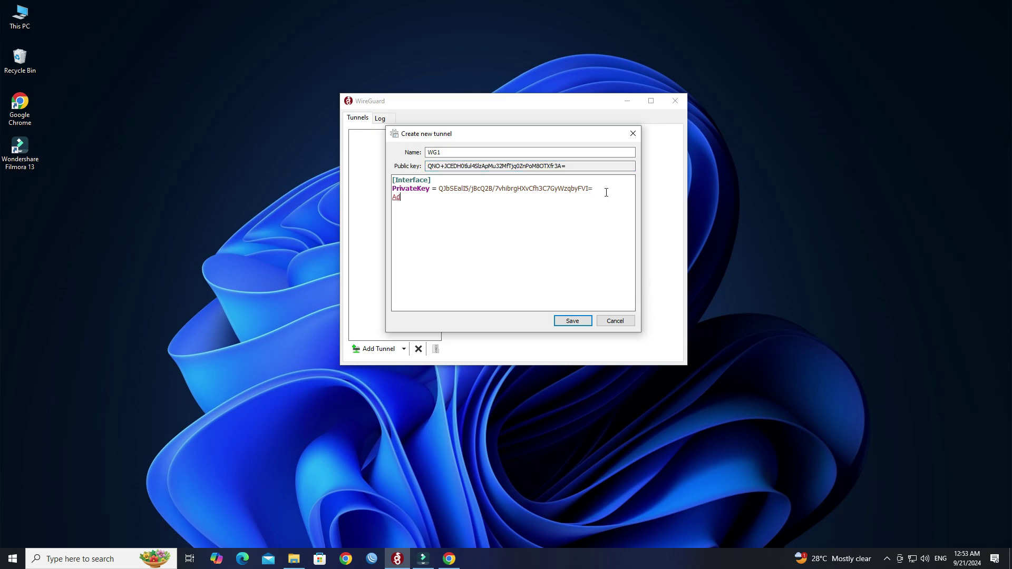
text(Address=10.0.0.2/32)
mouse_move(449, 558)
click(448, 514)
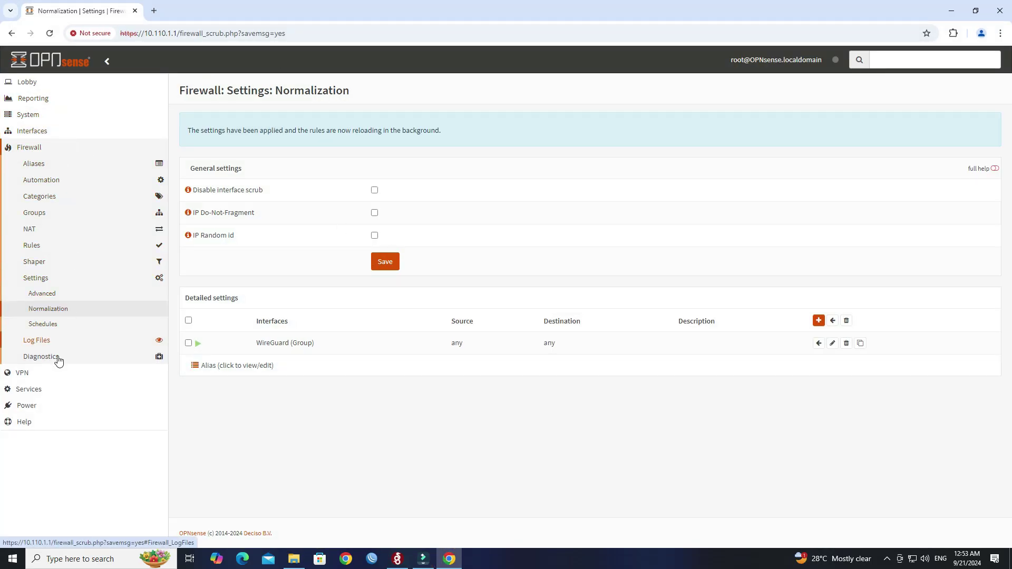
click(53, 374)
click(43, 213)
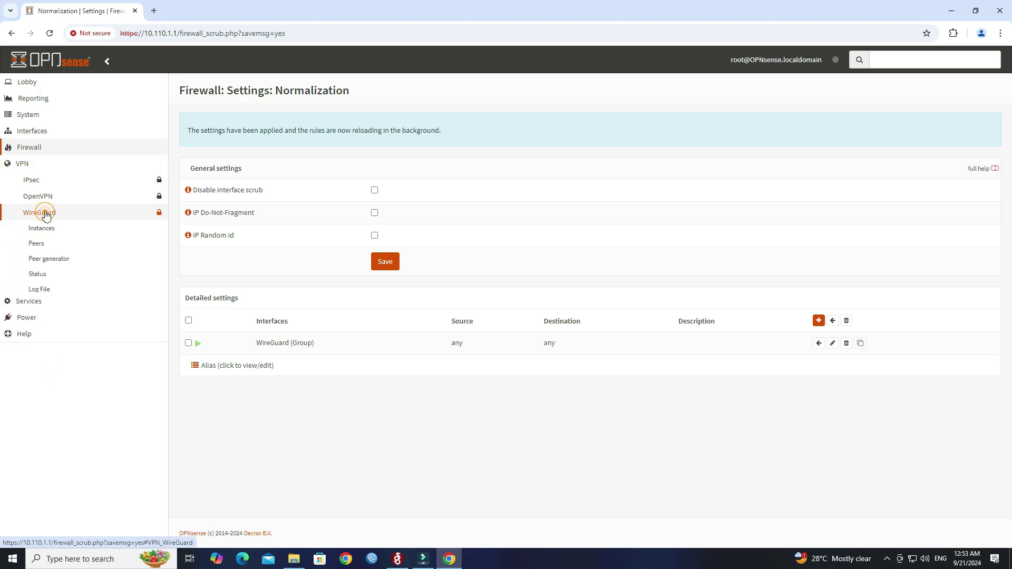
click(44, 243)
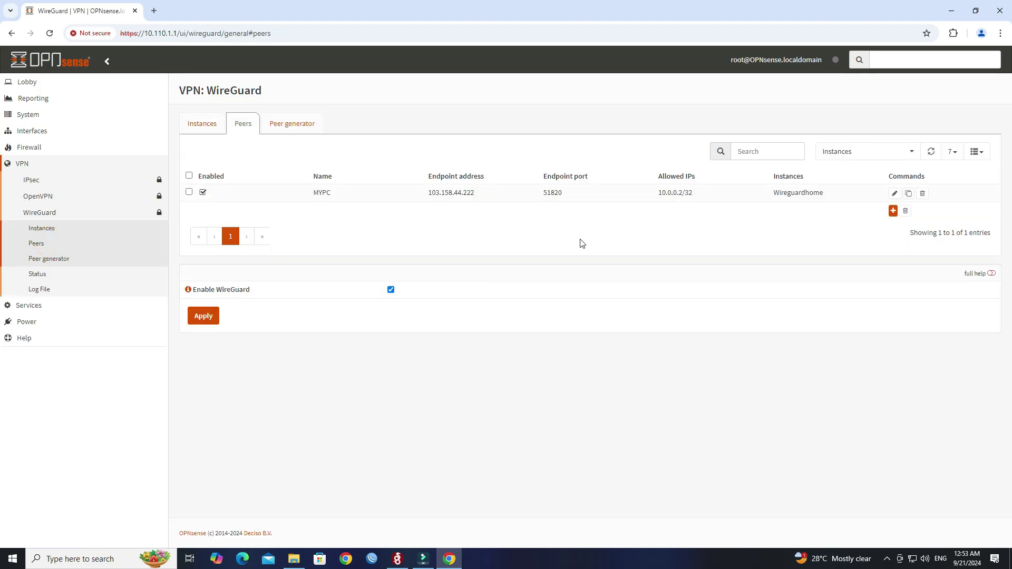
drag(692, 193, 656, 186)
click(398, 559)
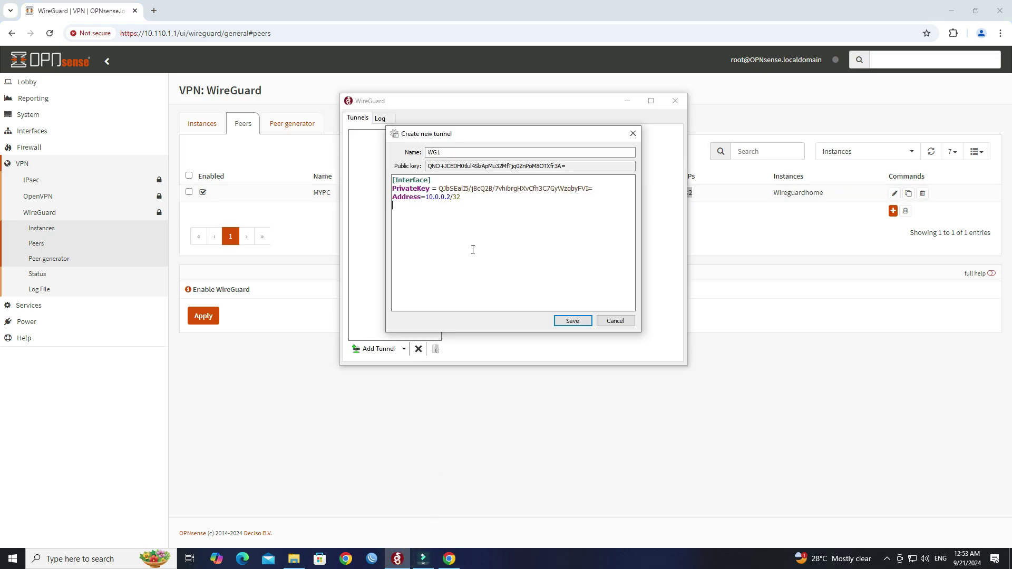
Start a [Peer] section with a blank PublicKey entry in the WG1 tunnel configuration
text(])
text(Peer)
text(Pub)
text(licKey=)
Switch to OPNsense, open the Wireguardhome instance for editing, and copy its public key
click(215, 124)
click(215, 122)
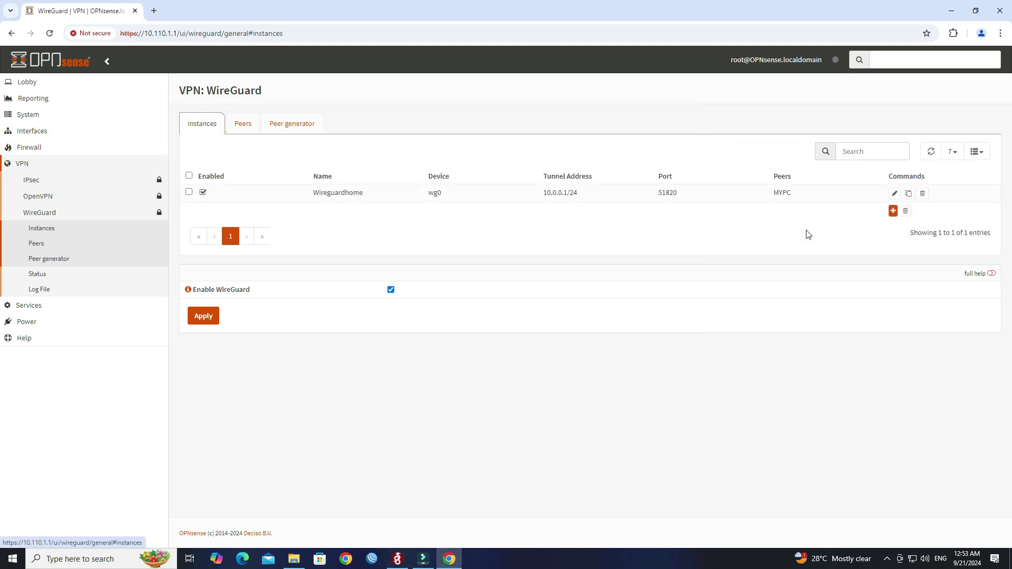
click(893, 195)
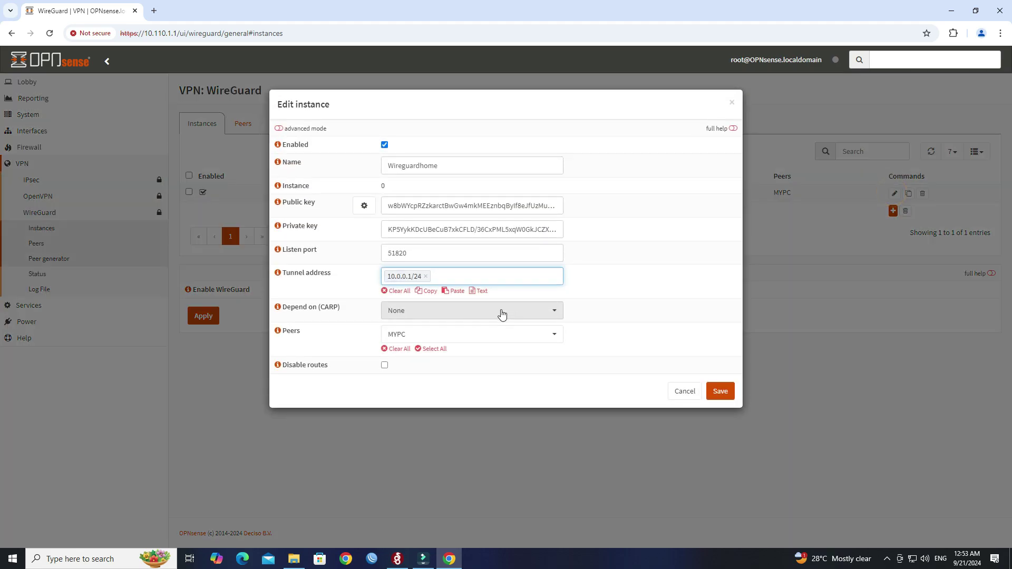
triple_click(318, 204)
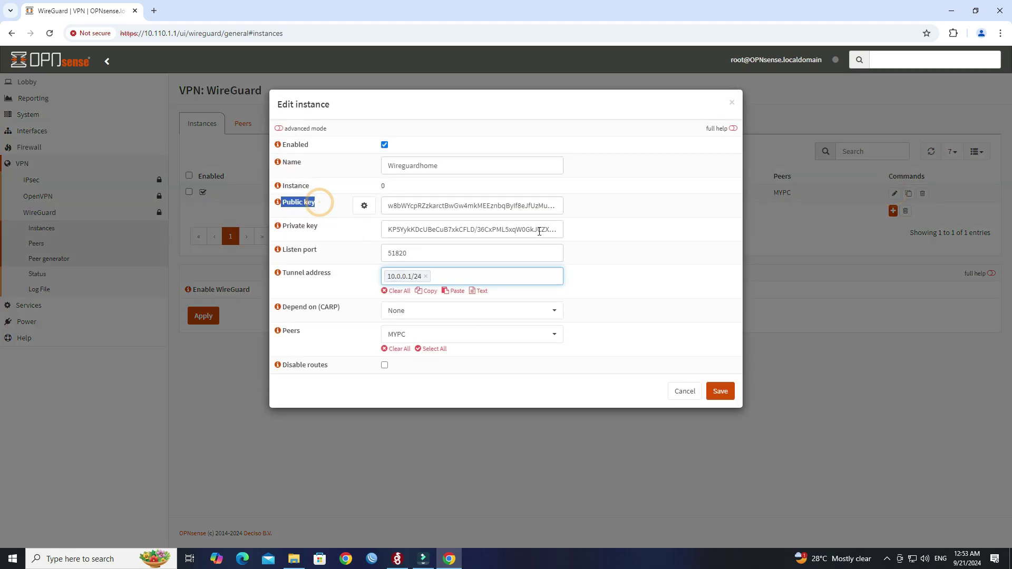
click(555, 209)
key(End)
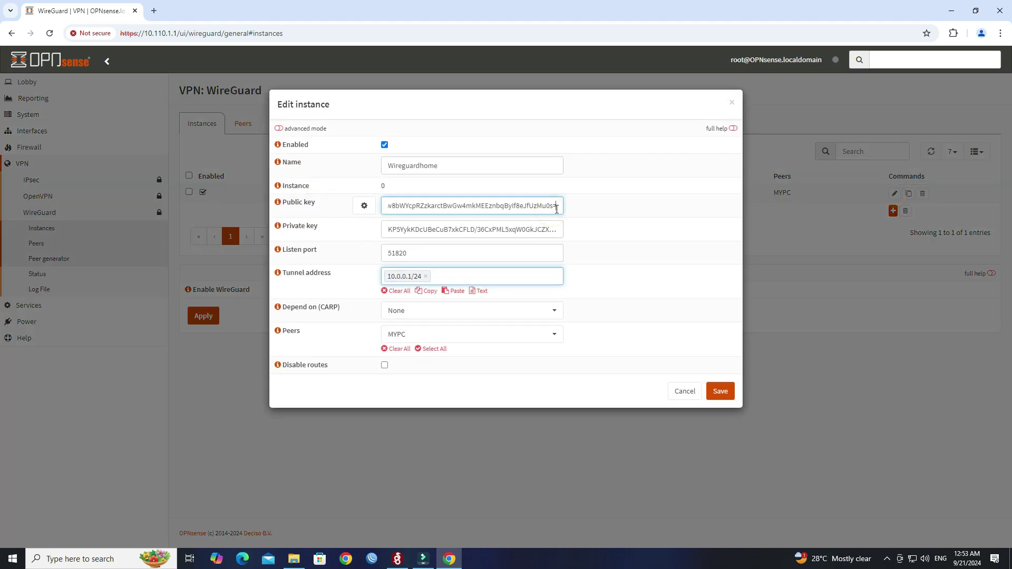
key(ctrl+a)
key(ctrl+c)
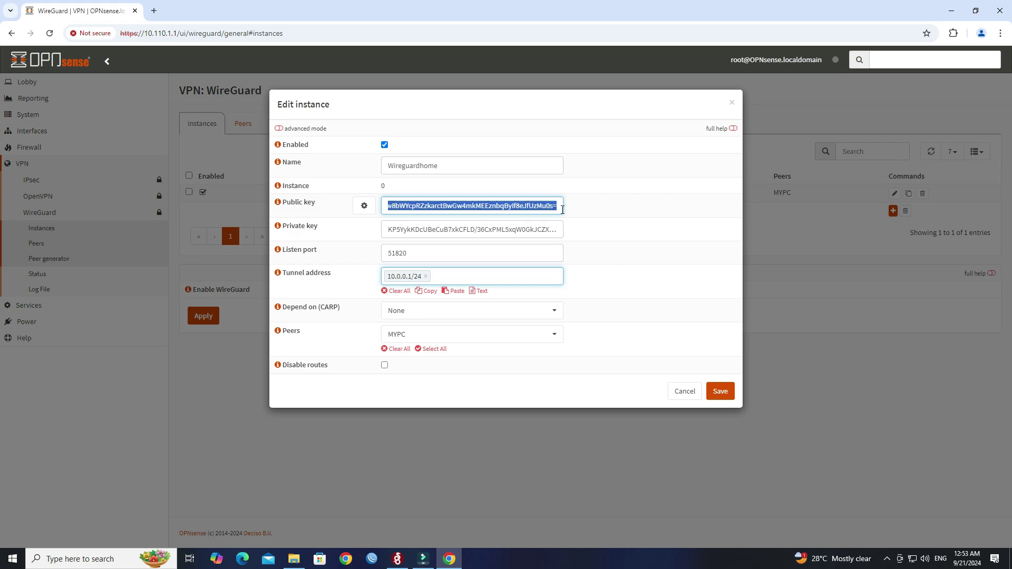
Return to WireGuard and paste the instance's public key as the PublicKey value in the [Peer] section
click(397, 559)
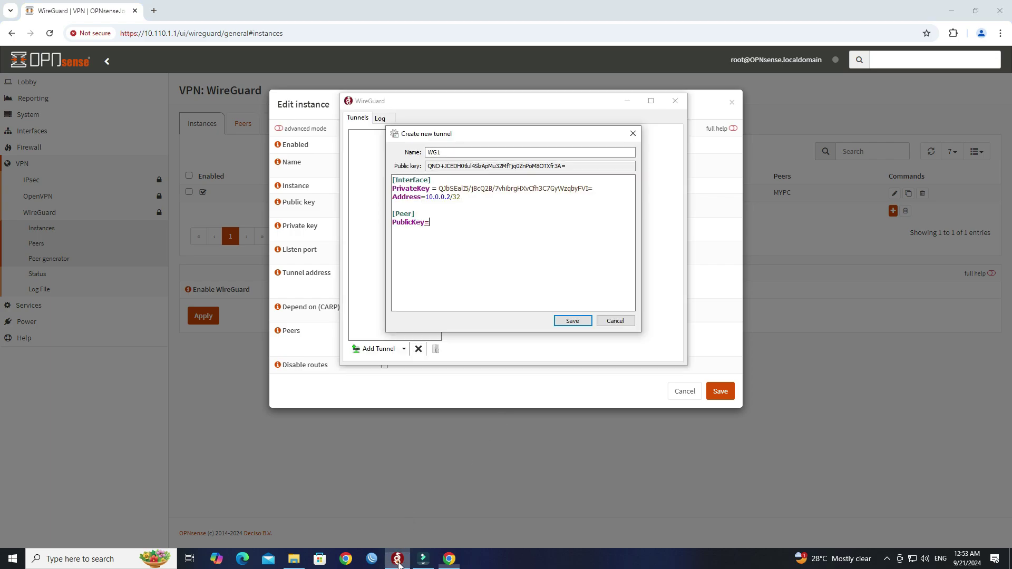
click(460, 224)
key(ctrl+v)
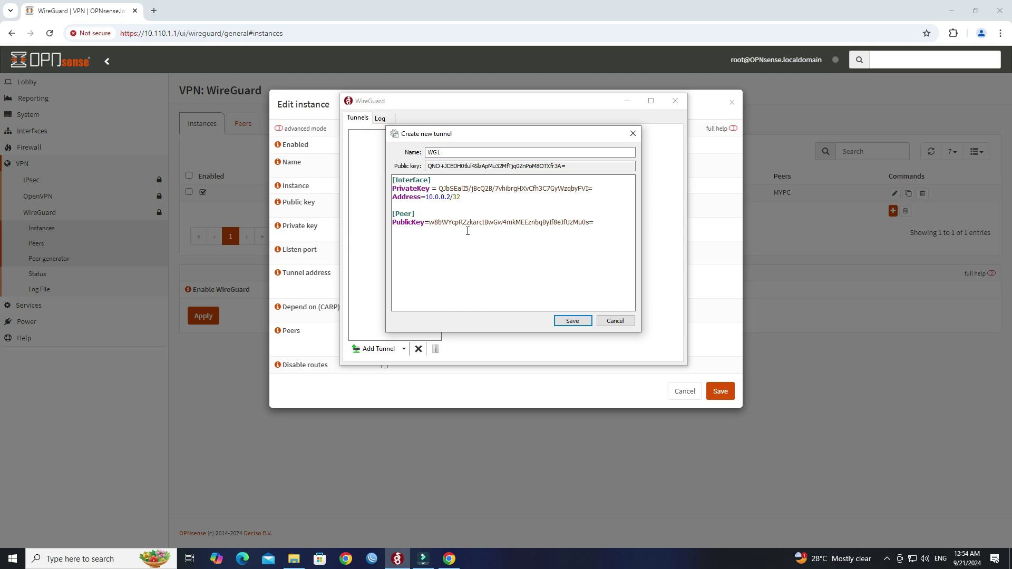
Check the OPNsense LAN address and add AllowedIPs=10.110.1.0/24 to the WG1 peer section
key(Return)
text(AllowedIPs=)
click(177, 34)
drag(145, 33, 182, 33)
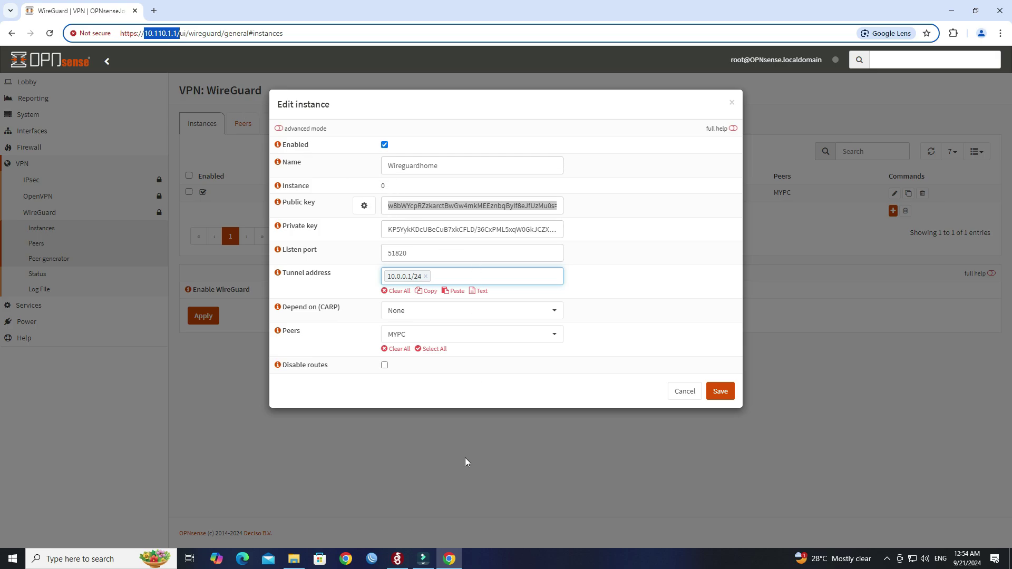
click(398, 559)
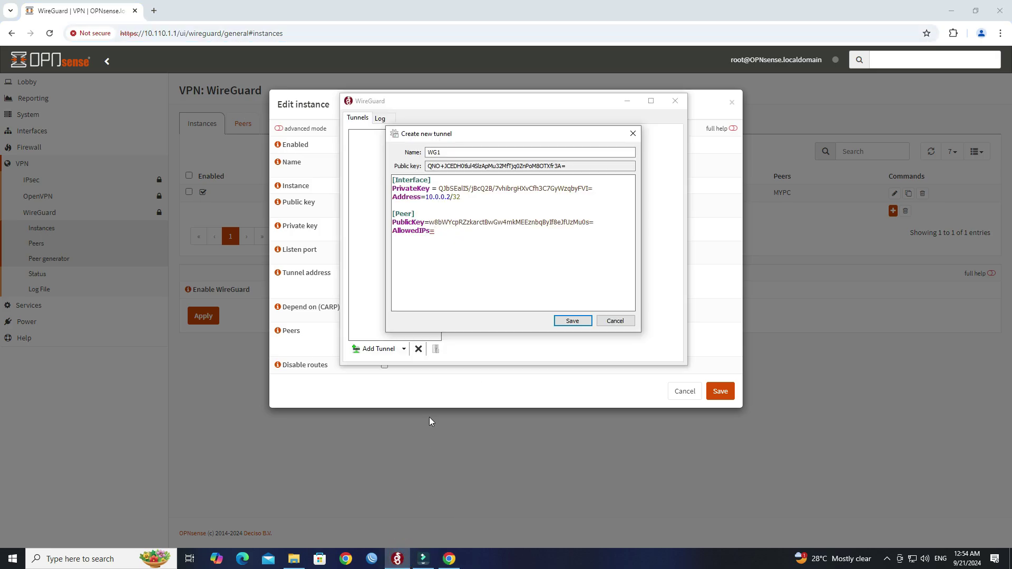
text(10.110)
text(.1.0/24 )
Add Endpoint=103.158.44.222:51820 to the WG1 peer section
text(Endpoint=)
text(103.158.)
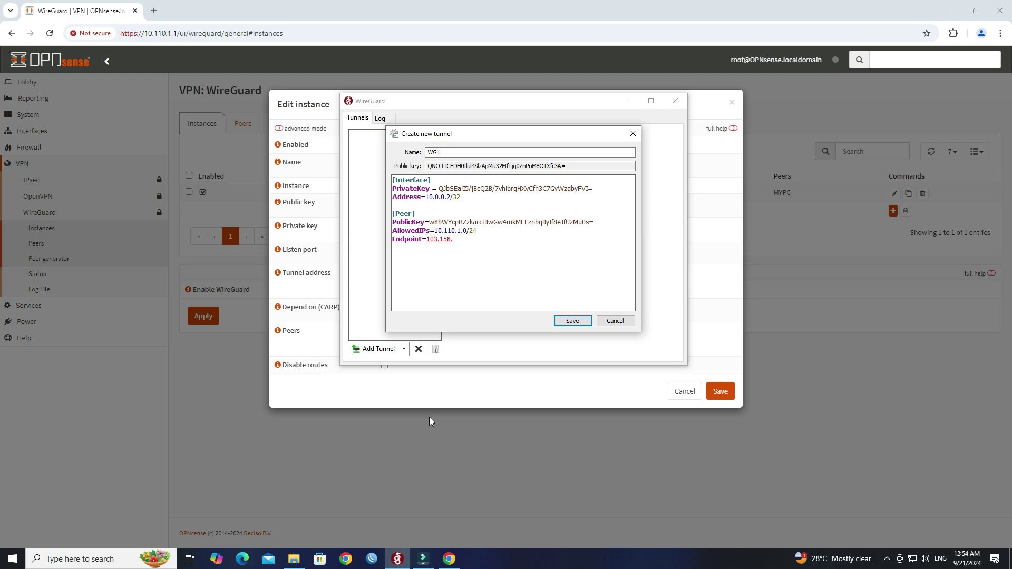
text(44.222)
text(:5182)
Add Persistentkeepalive=25 to the peer section and save the WG1 tunnel
text(isten)
text(tkeepalive)
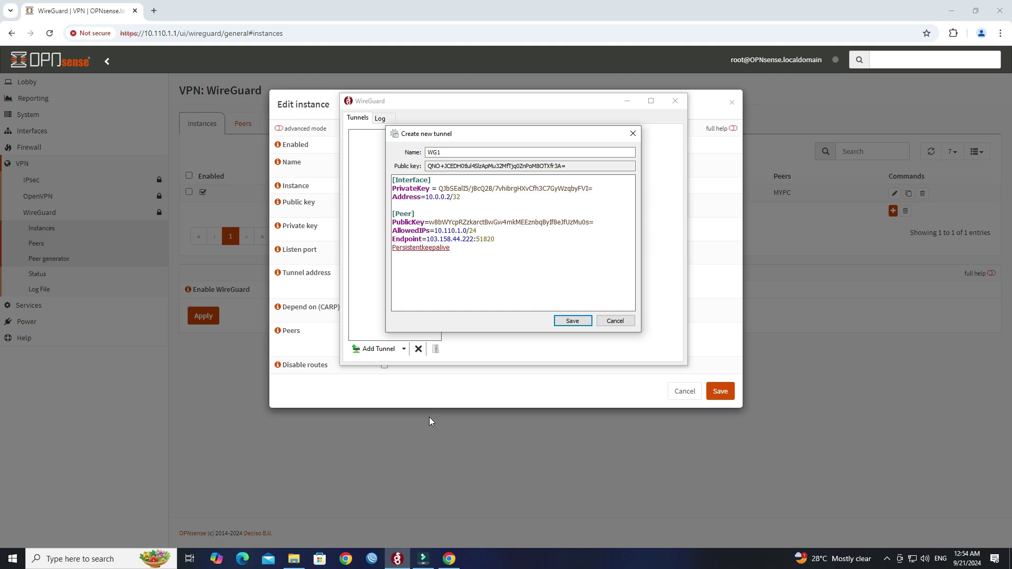
text(=25)
click(572, 321)
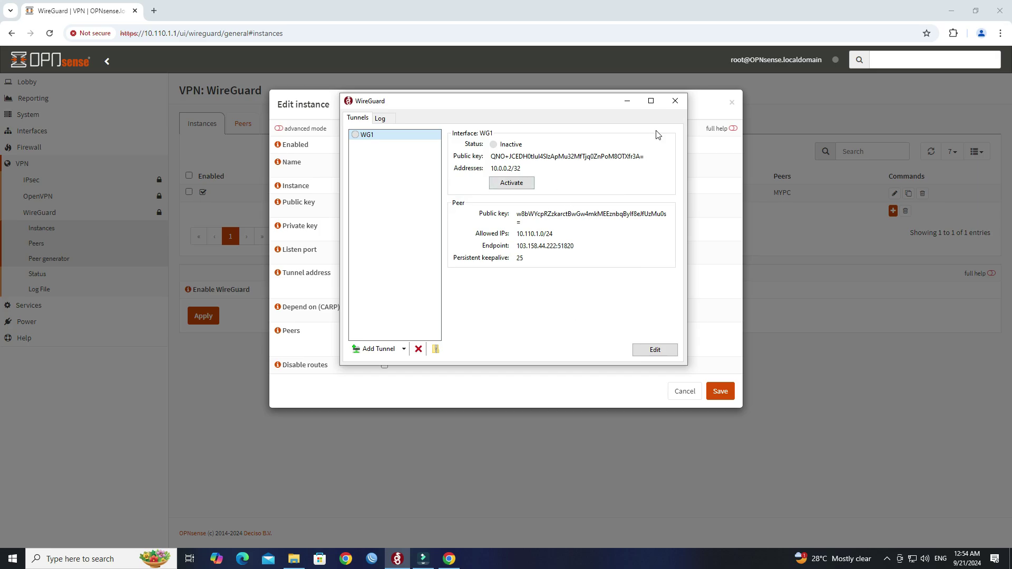
Close the OPNsense instance editor without saving and minimize the browser
click(627, 100)
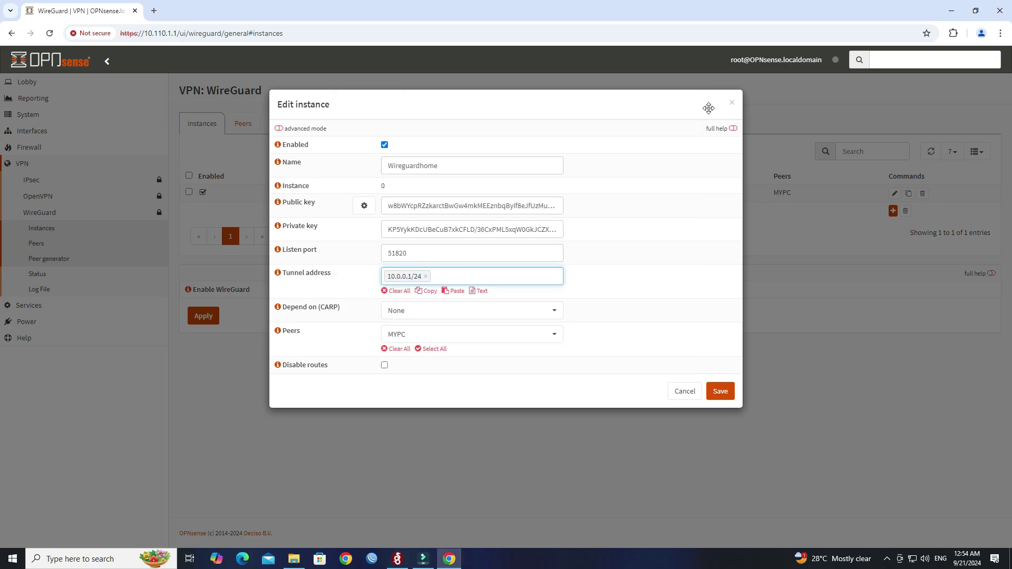
click(735, 104)
click(950, 11)
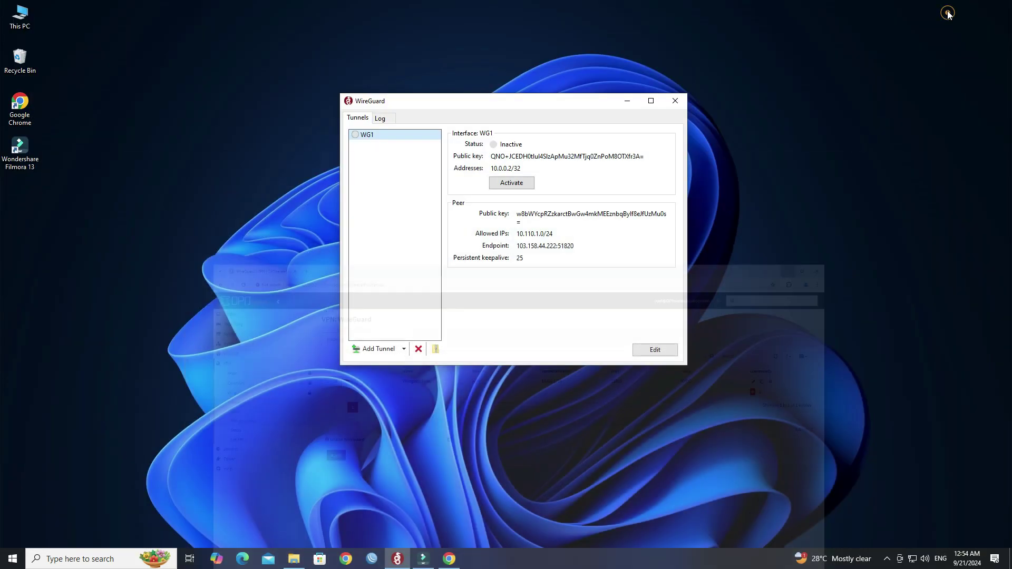
click(838, 283)
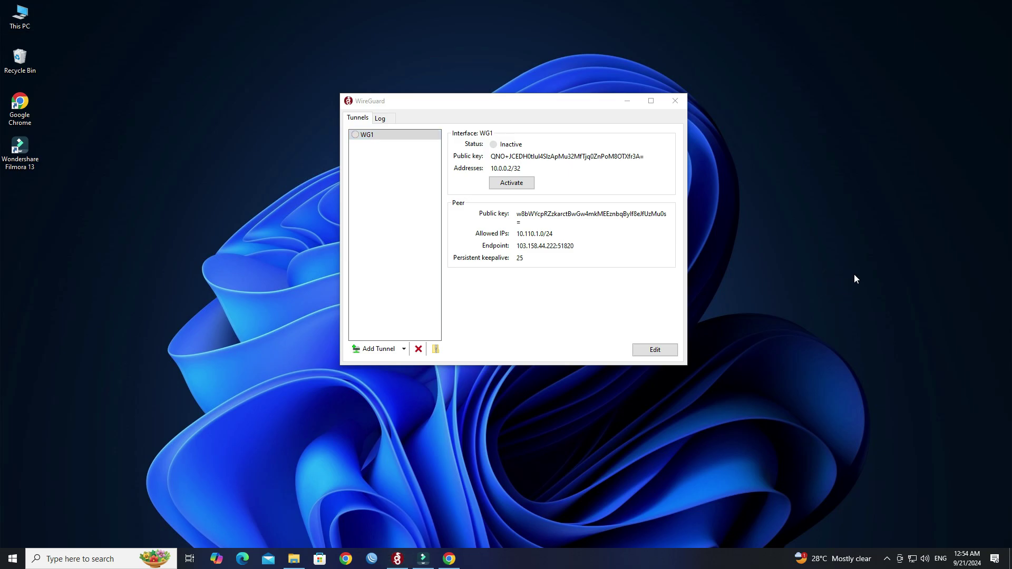
Open Windows Network Connections with ncpa.cpl, disable the Ethernet adapter named d, and close the window
key(super+r)
text(ncpa.cpl)
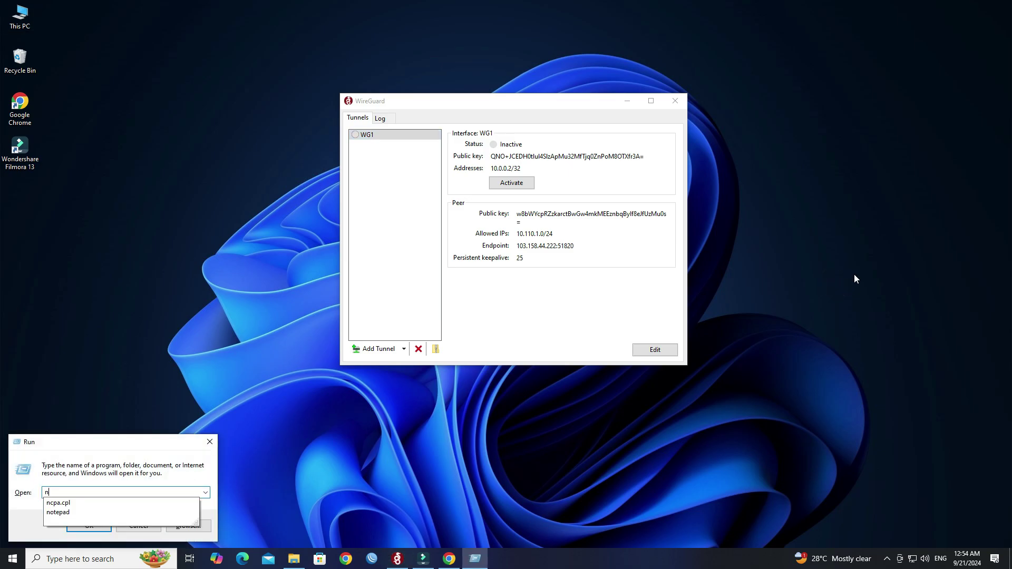
key(Return)
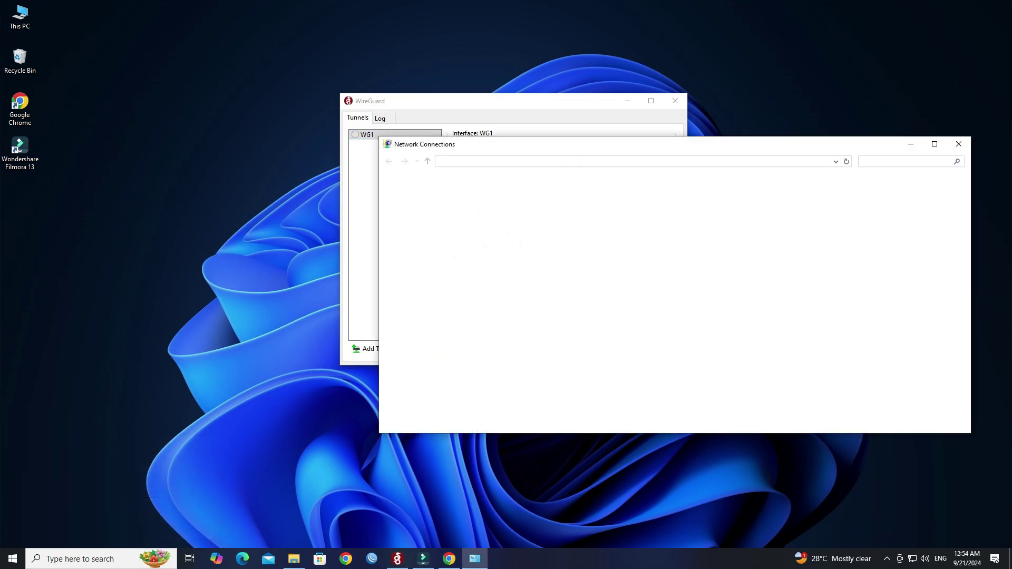
click(562, 209)
right_click(562, 209)
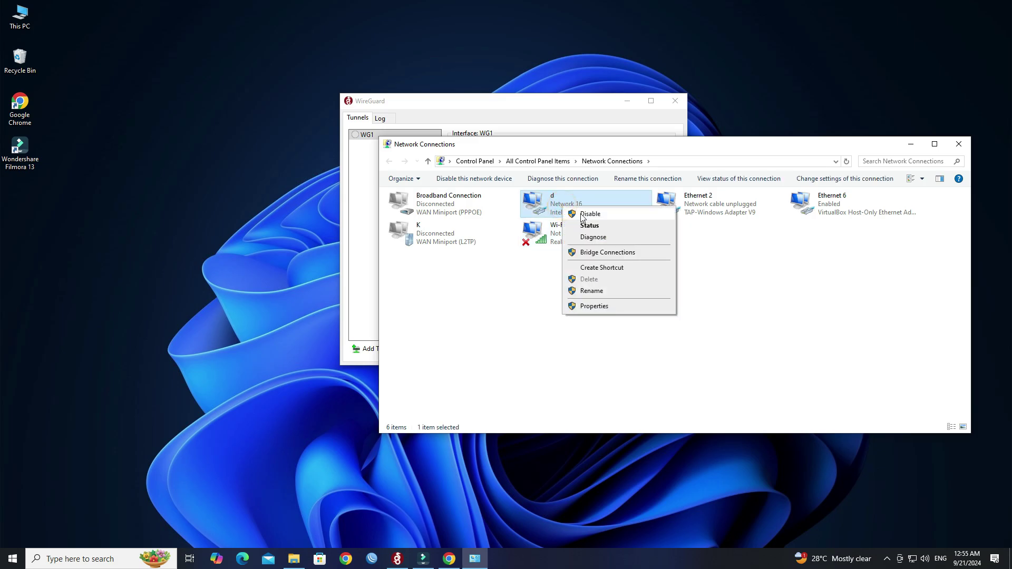
click(580, 213)
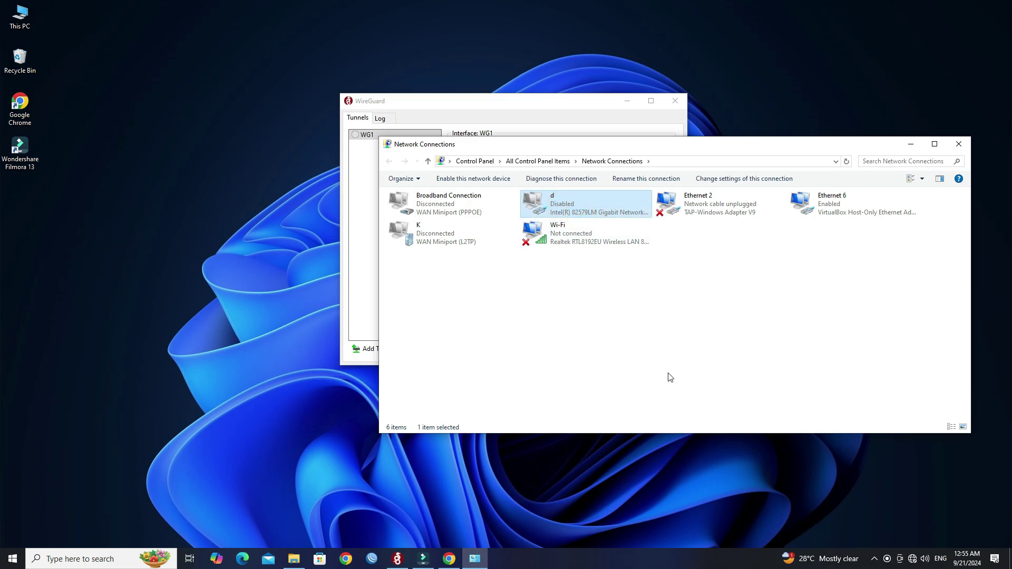
click(955, 147)
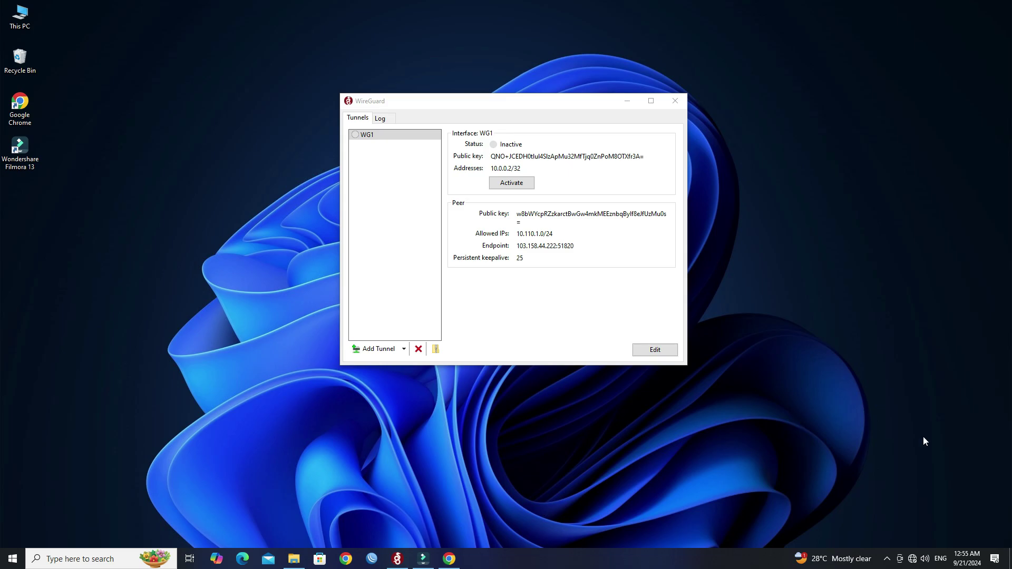
Connect the PC to the Wi-Fi network WIRE NETWORK
click(914, 560)
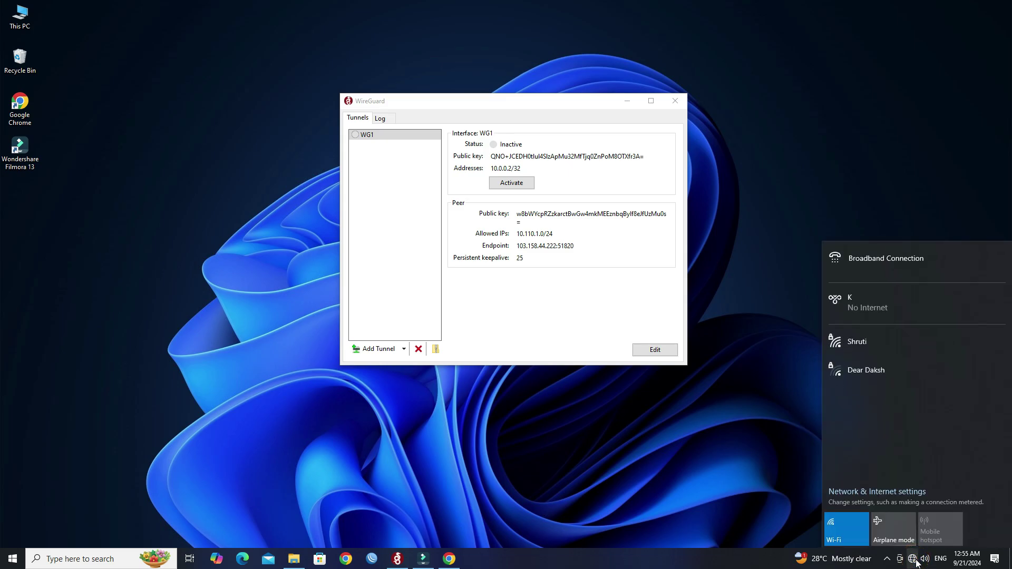
click(884, 378)
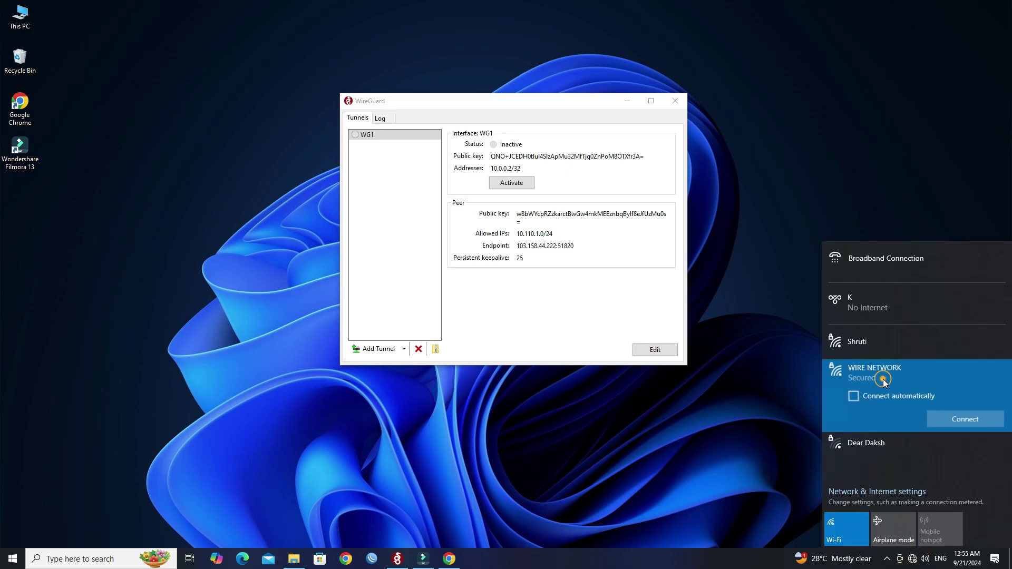
click(952, 418)
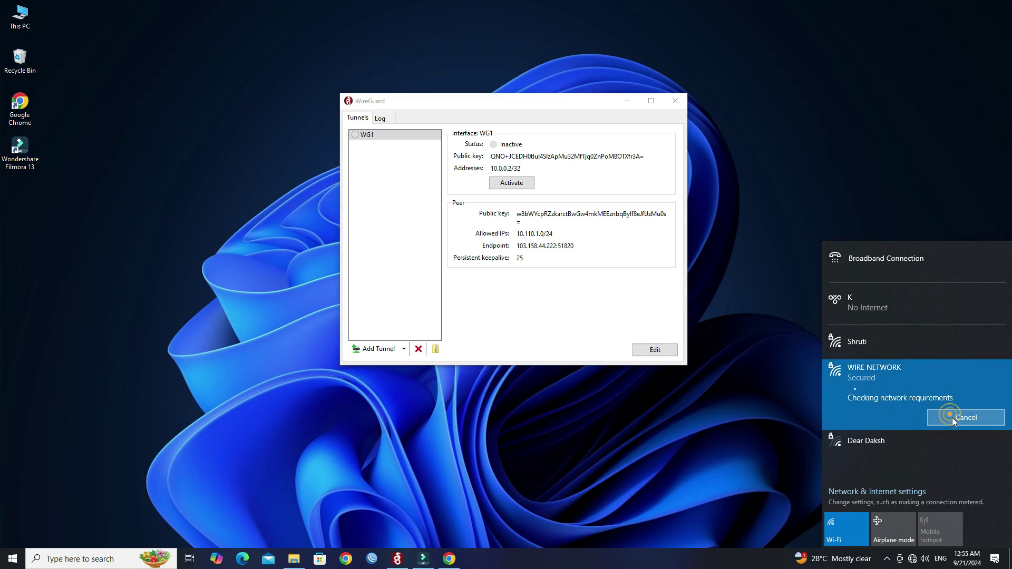
click(626, 409)
Open Command Prompt and start a continuous ping with ping 10.110.1.1 -t
key(super+r)
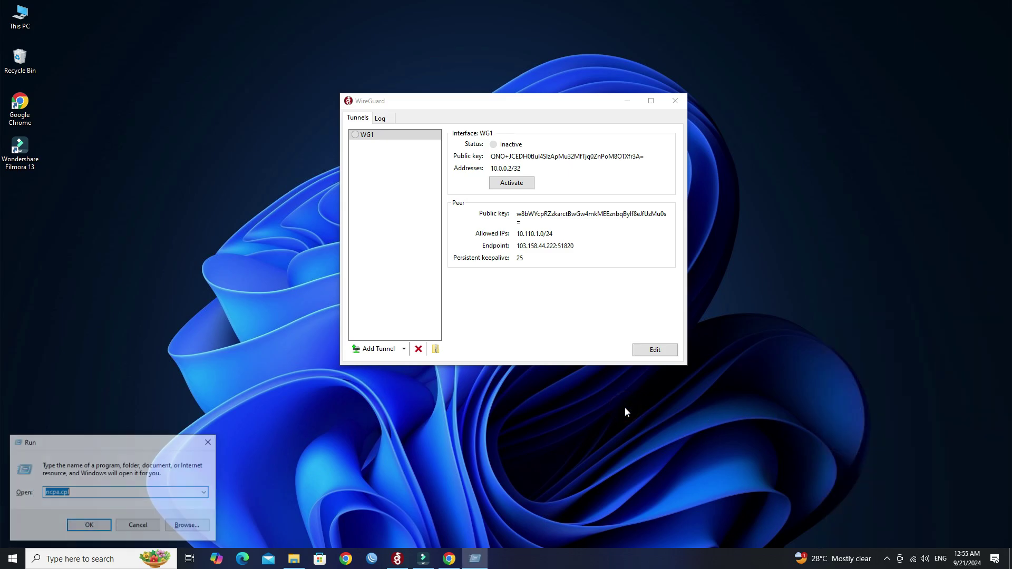
text(cmd)
key(Return)
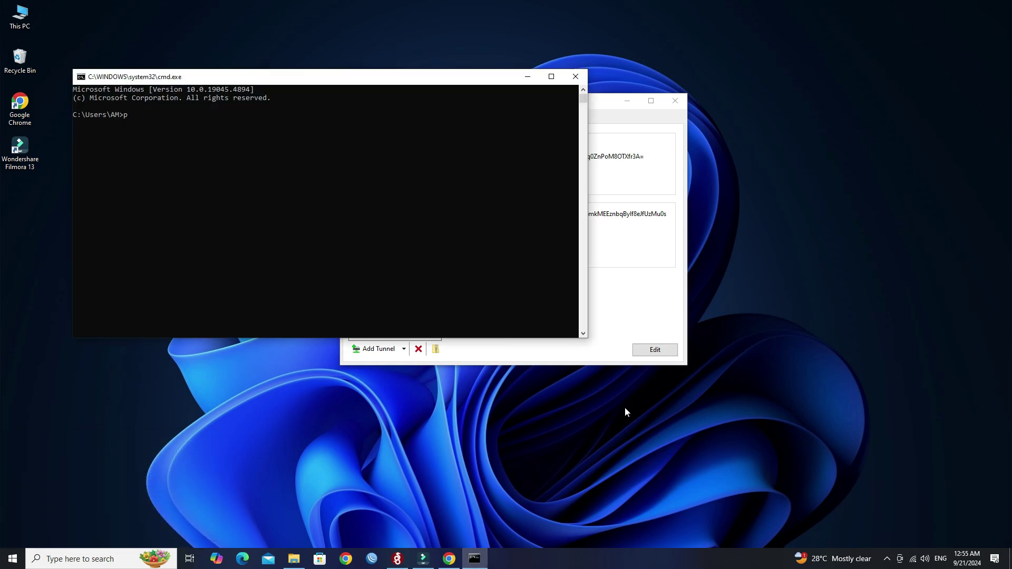
text(ping 10.110.1.1 -t)
key(Return)
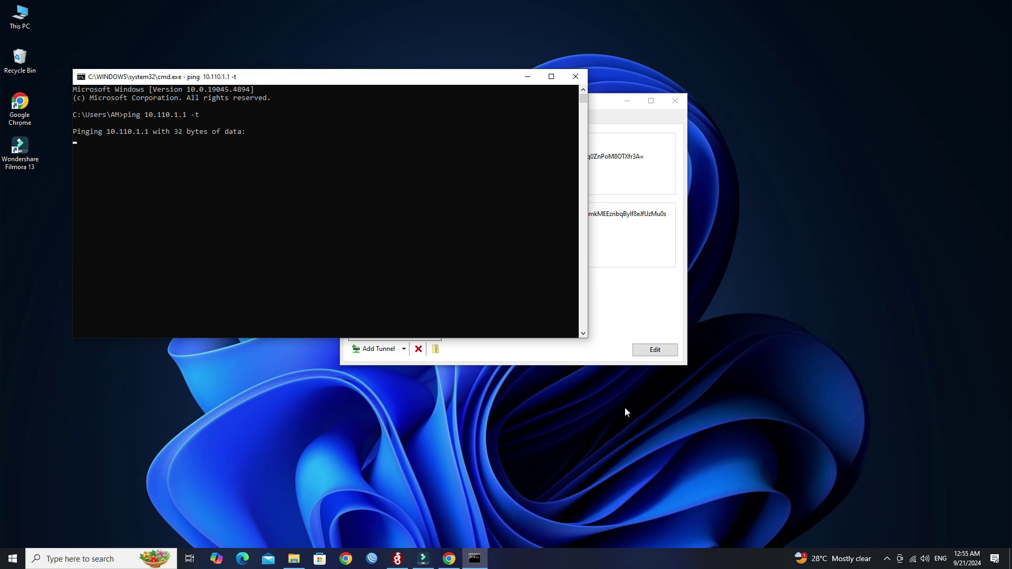
Move the WireGuard window clear of the ping output and activate the WG1 tunnel
click(598, 121)
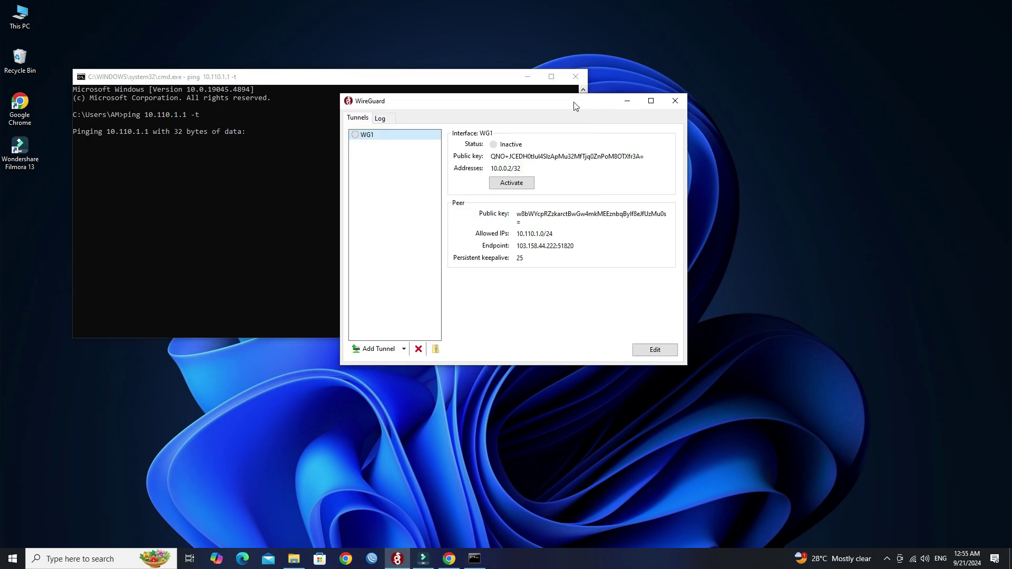
drag(575, 106, 740, 151)
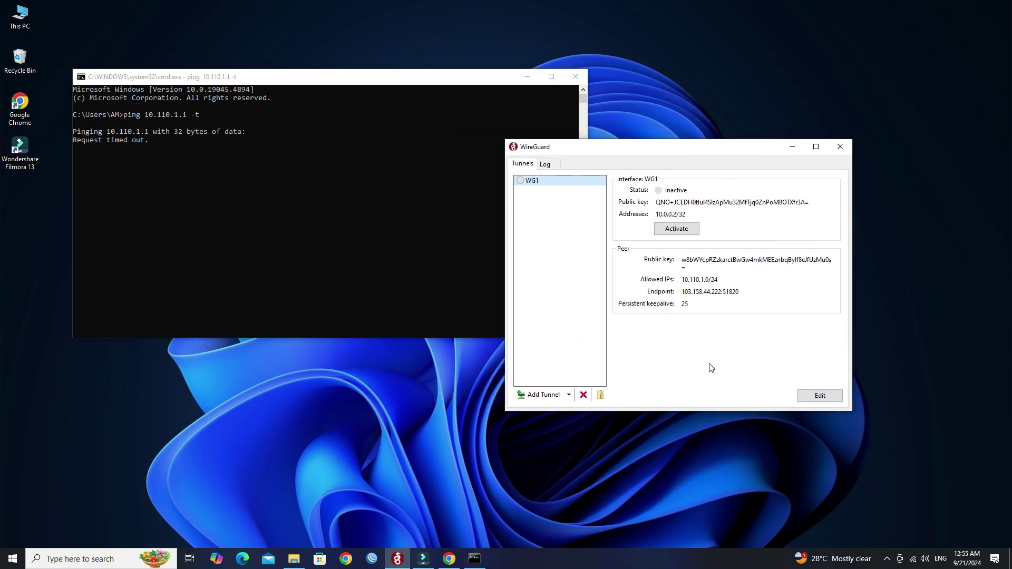
click(684, 232)
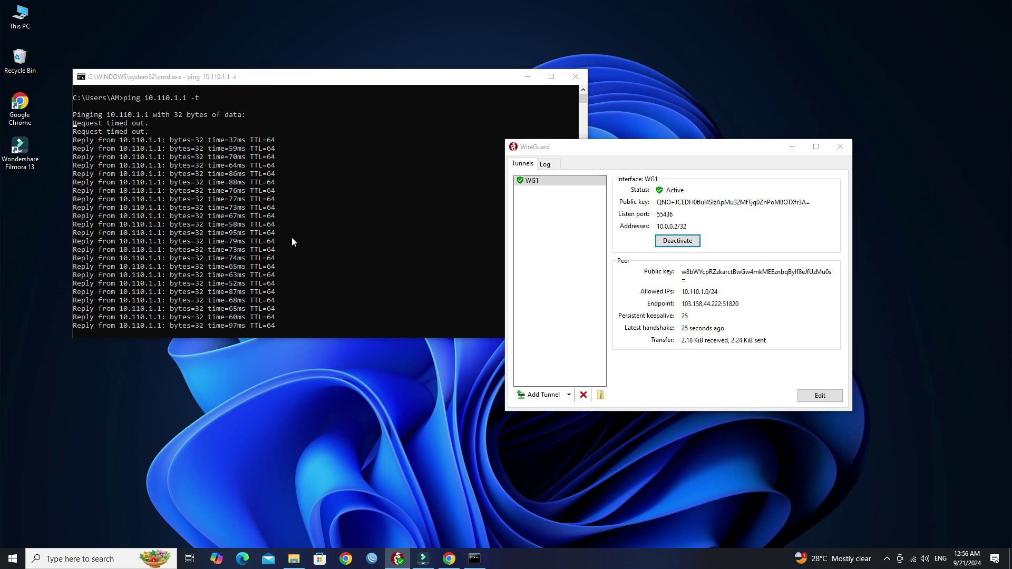
Open a second Command Prompt, start a continuous ping with ping 10.110.1.12 -t, and move its window off the first ping output
key(super+r)
text(cmd)
key(Return)
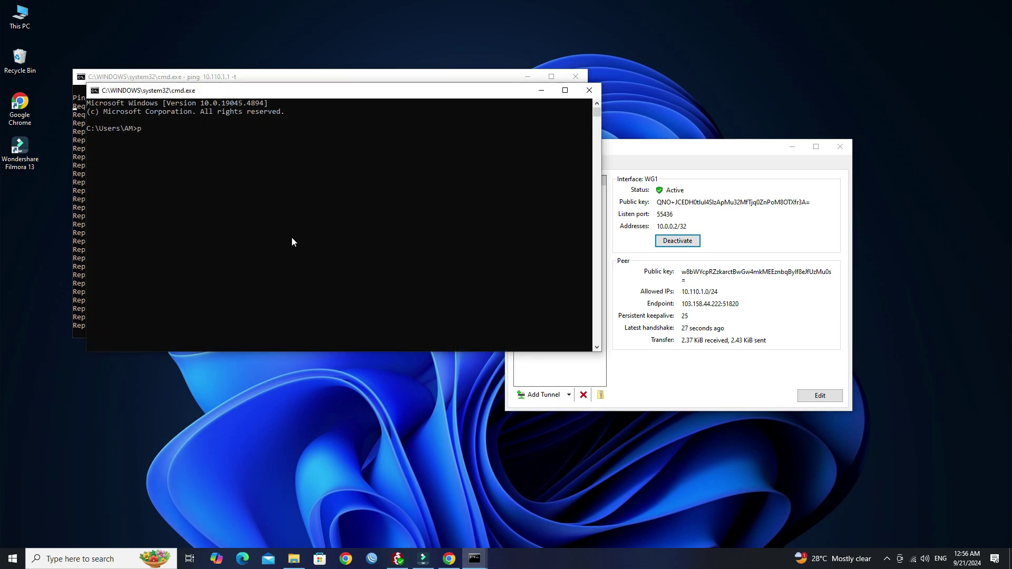
text(ping 10.)
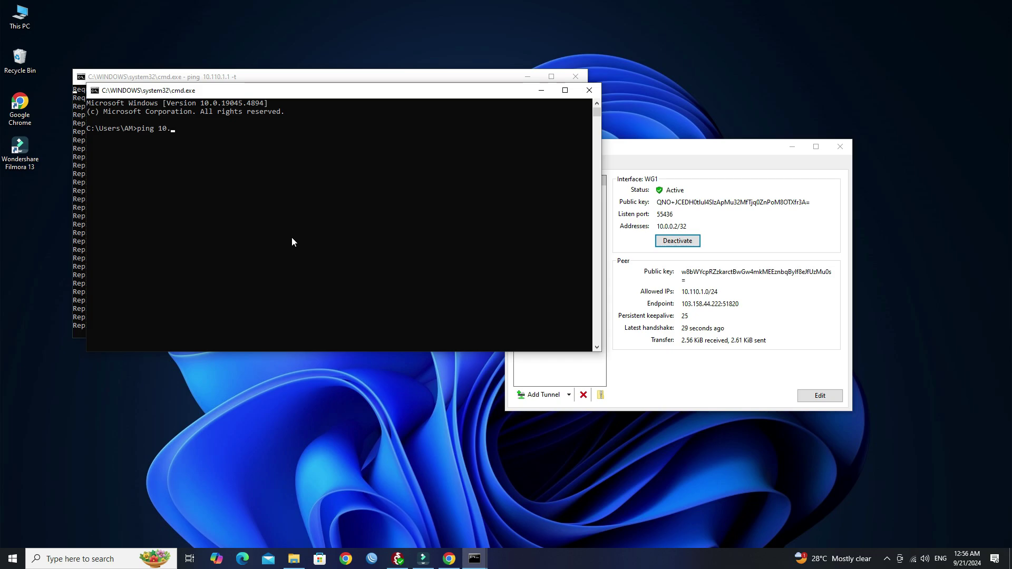
text(110.1.12 -t)
key(Return)
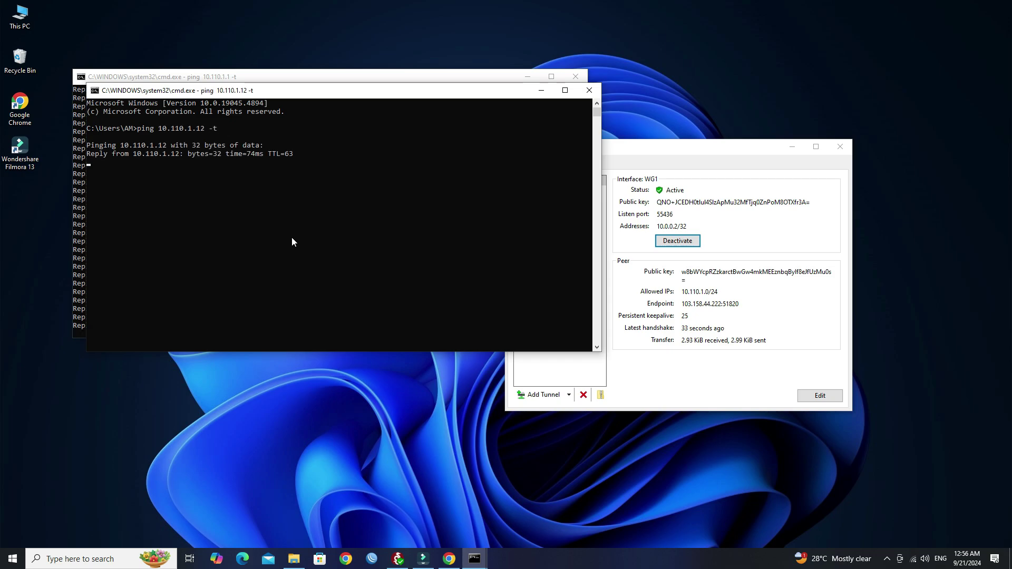
drag(284, 94, 451, 141)
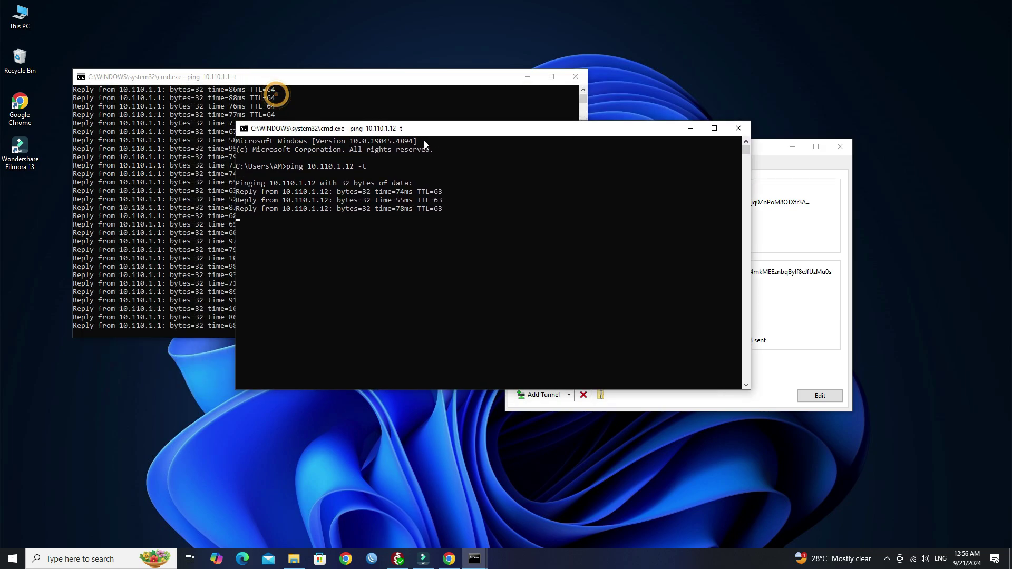
Switch to Chrome, open 10.110.1.12:8600 in a new tab, and continue to the site despite the security warning
click(451, 560)
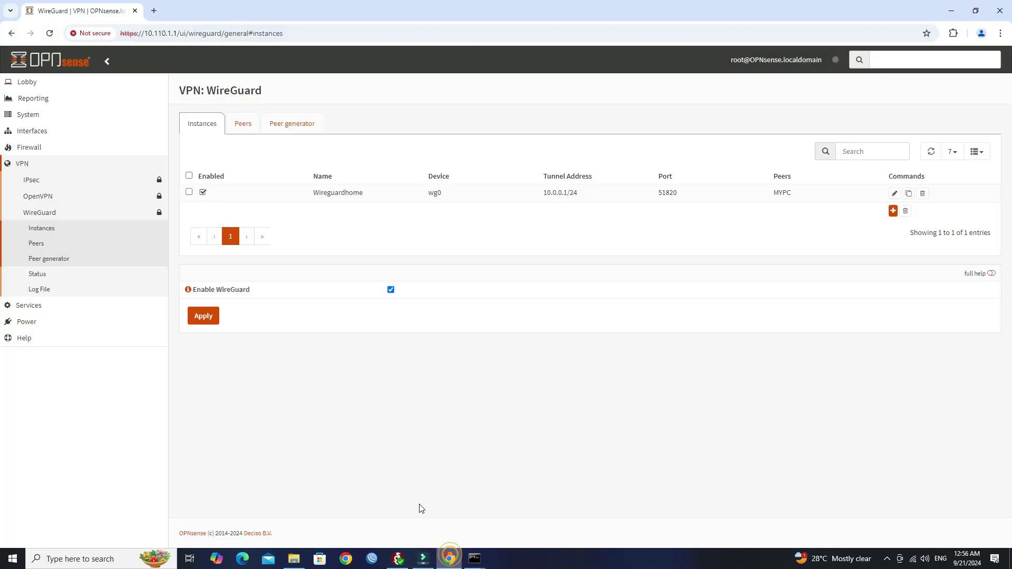
click(158, 7)
text(10)
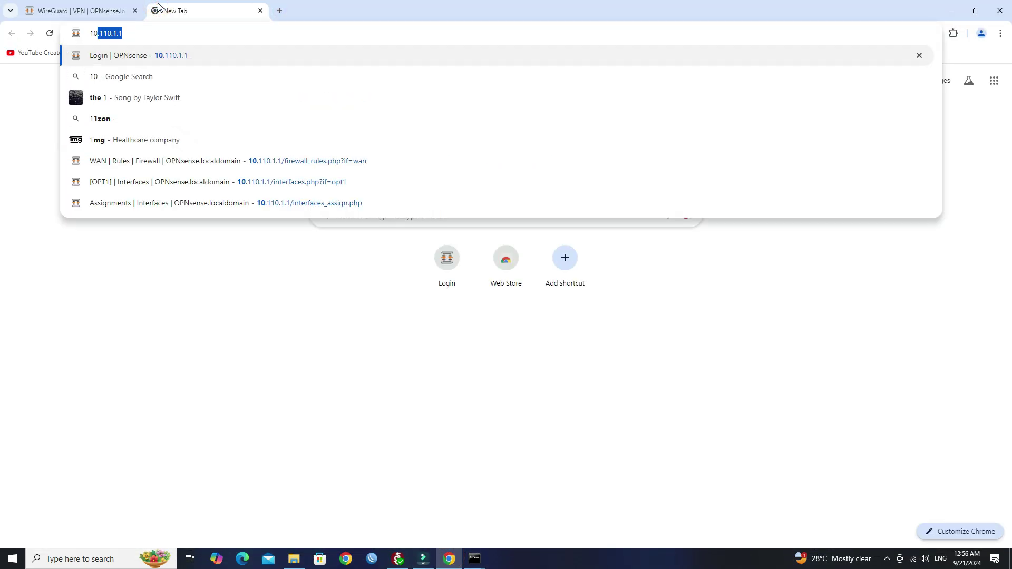
text(.110.1.12)
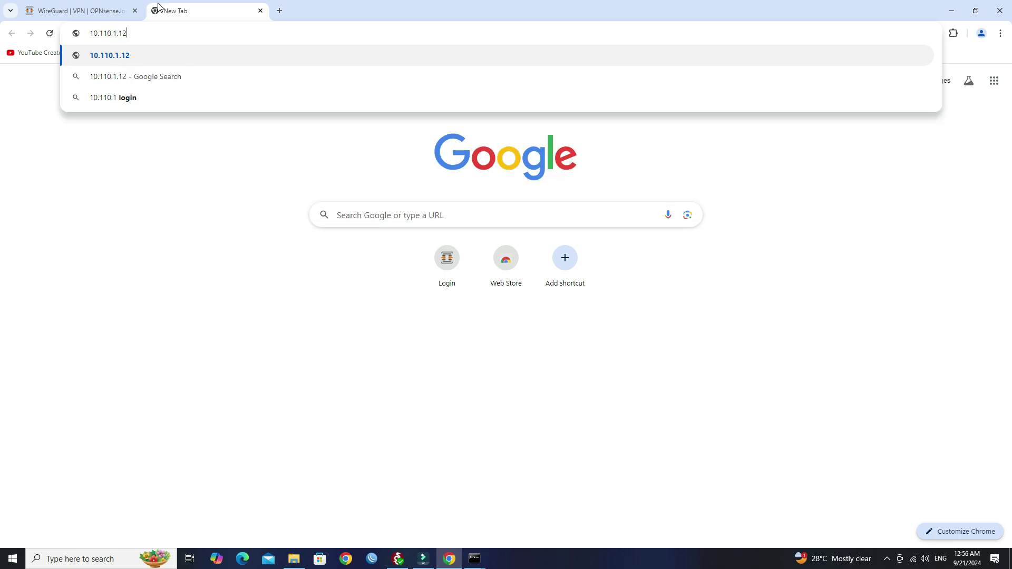
text(:8600)
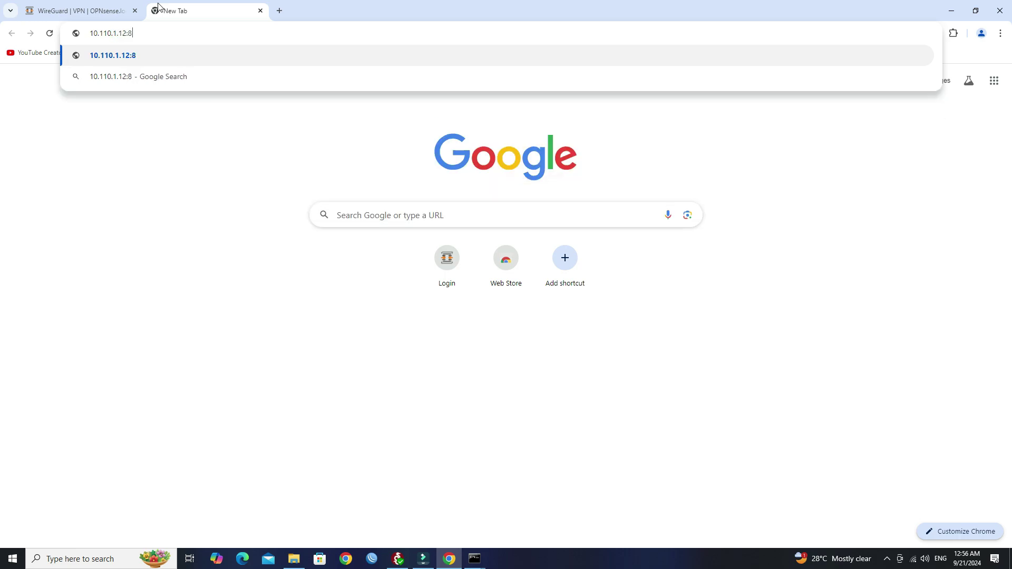
key(Return)
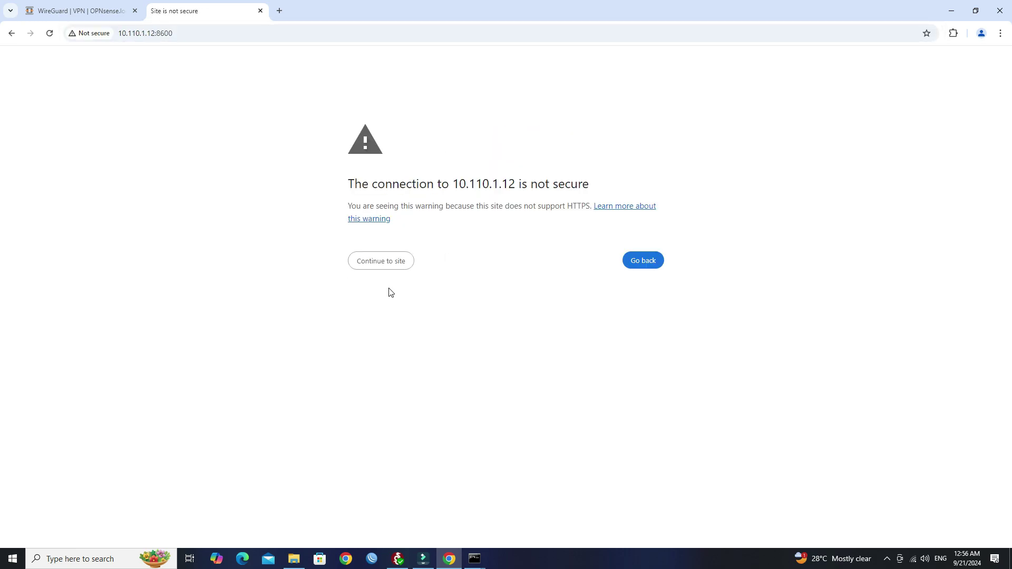
click(379, 261)
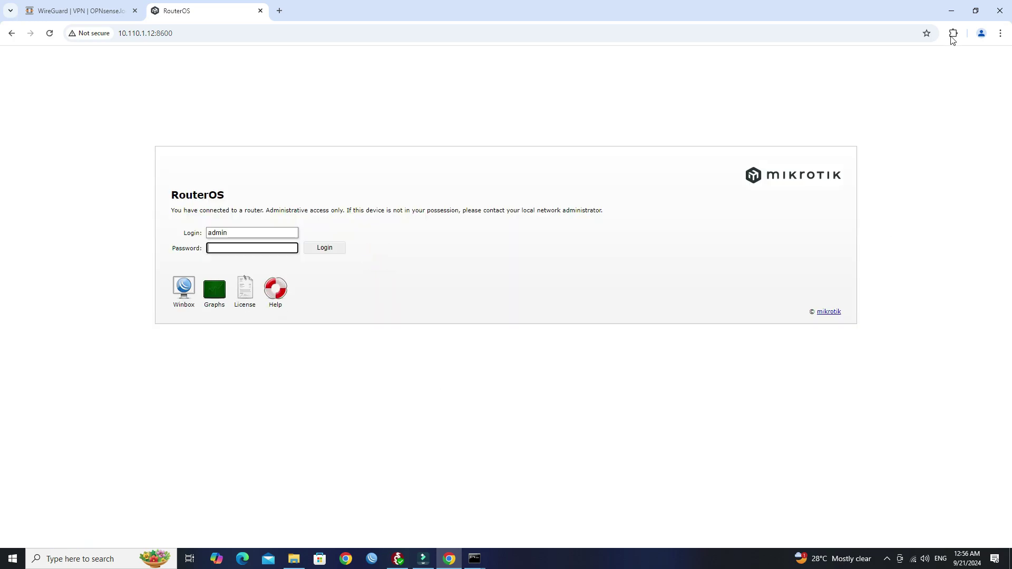
Minimize Chrome, move the WireGuard window clear of both ping outputs, and deactivate the WG1 tunnel
click(951, 11)
click(820, 230)
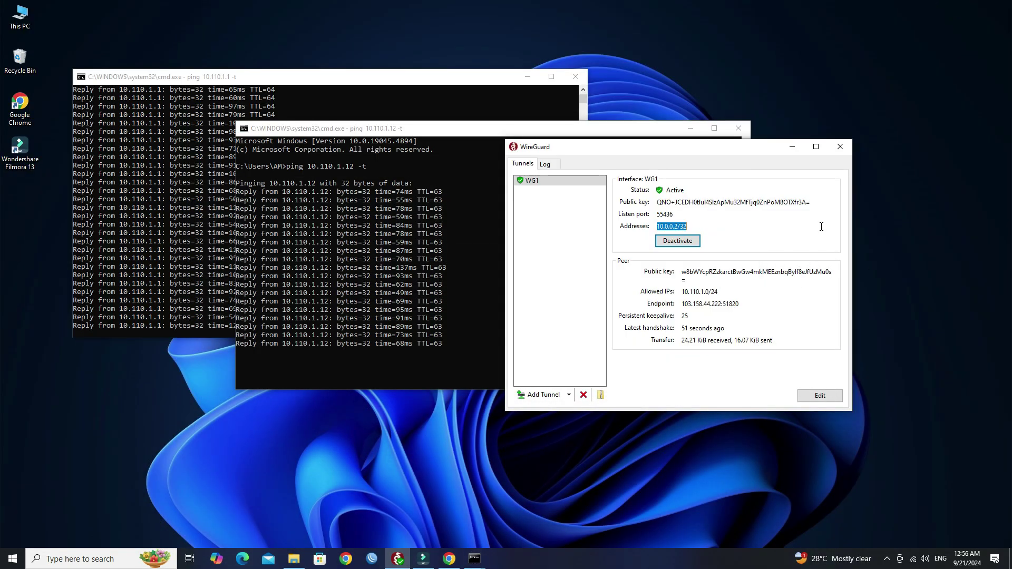
drag(720, 150, 866, 172)
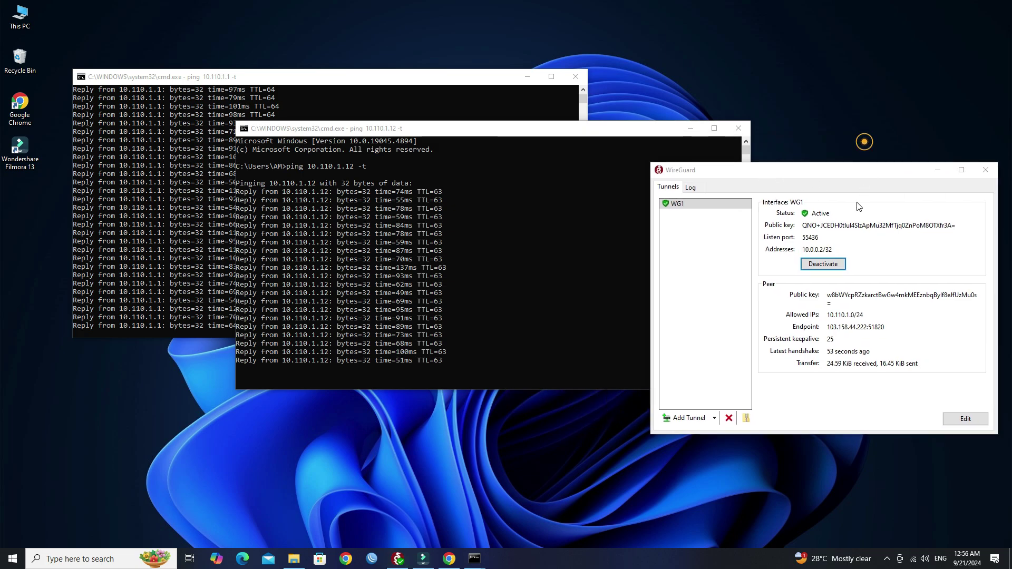
click(831, 269)
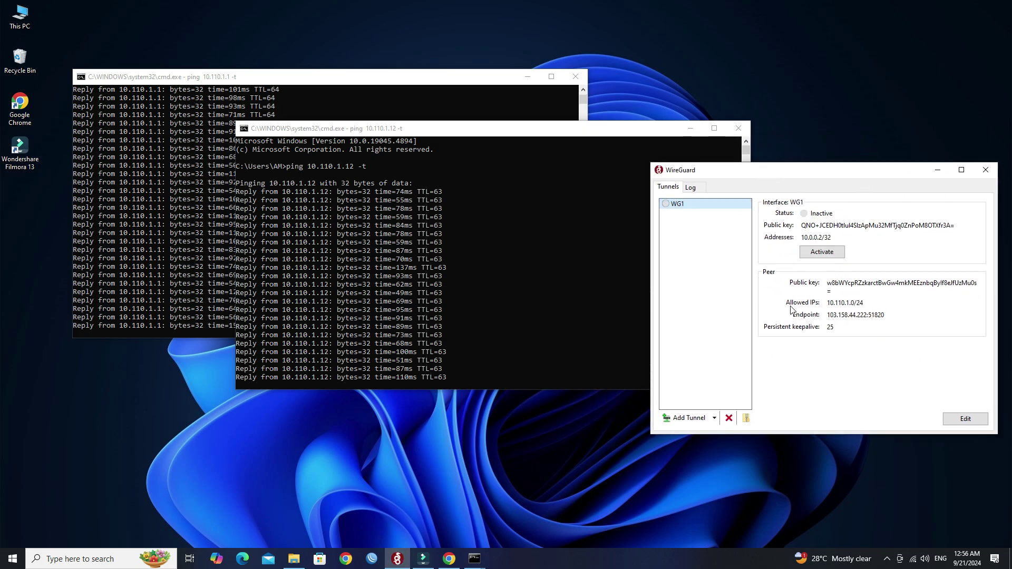
Check both running pings with the tunnel down and reactivate the WG1 tunnel
click(490, 136)
click(767, 395)
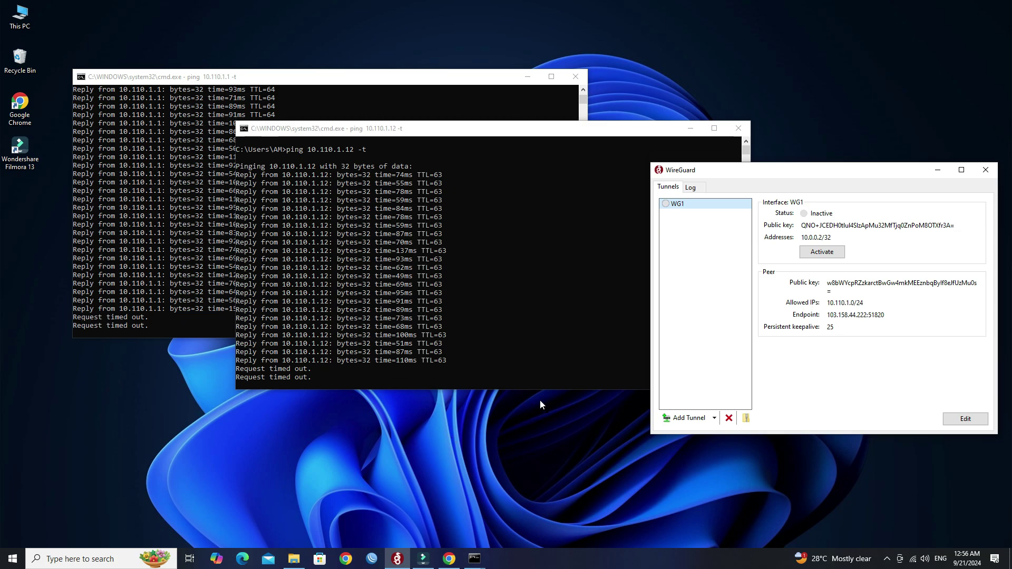
click(826, 257)
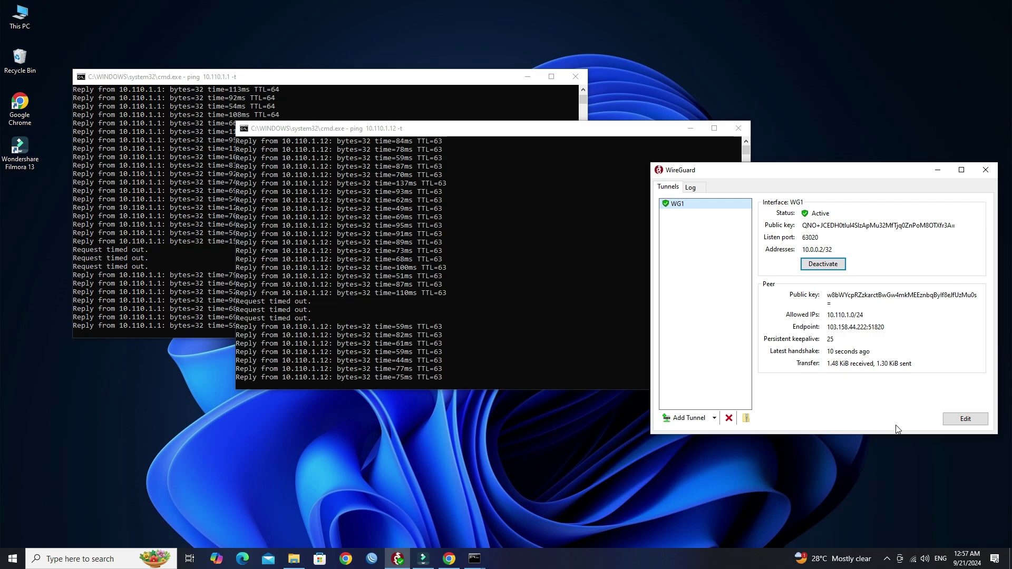
click(842, 264)
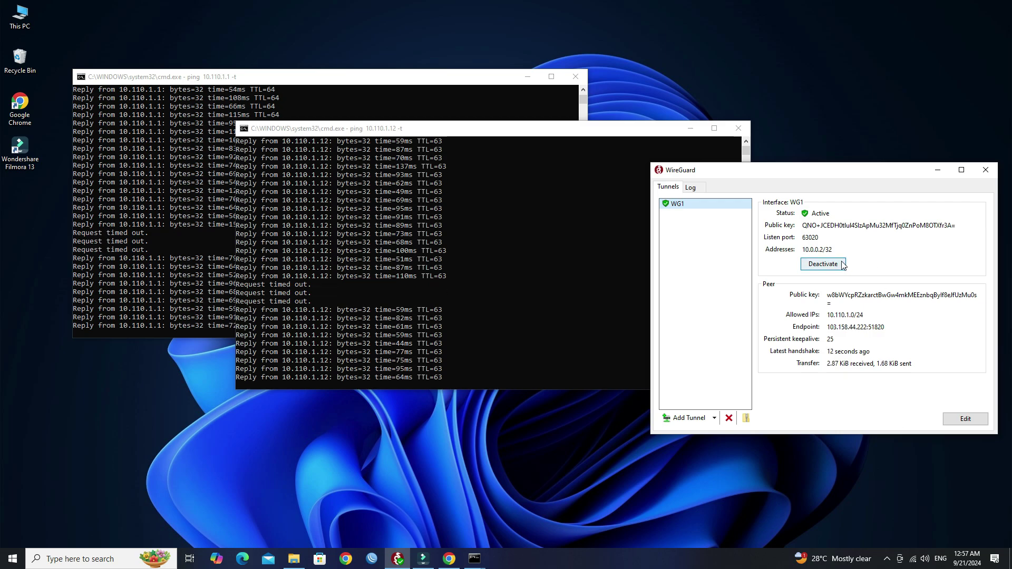